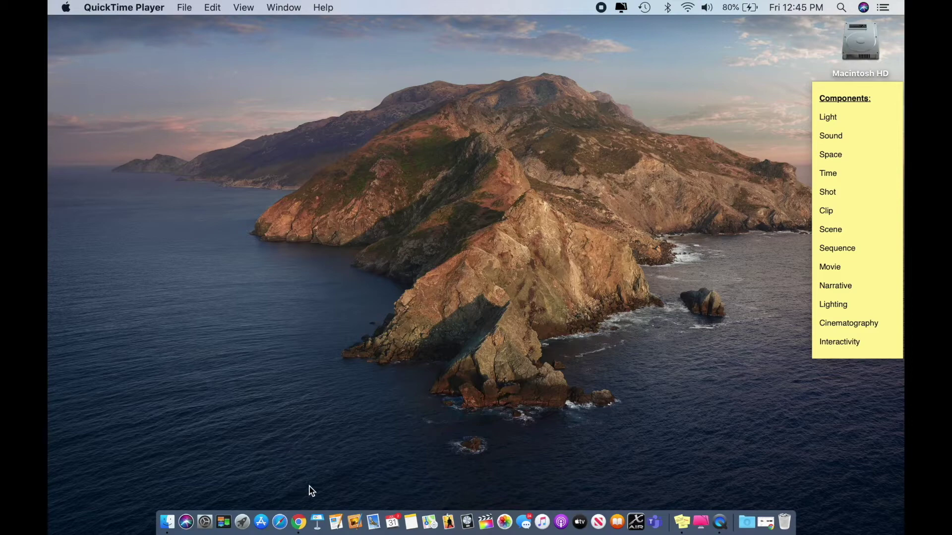
- In Chrome's Google Drive, create a new Google Slides presentation
{"action": "left_click", "coordinate": [299, 523]}
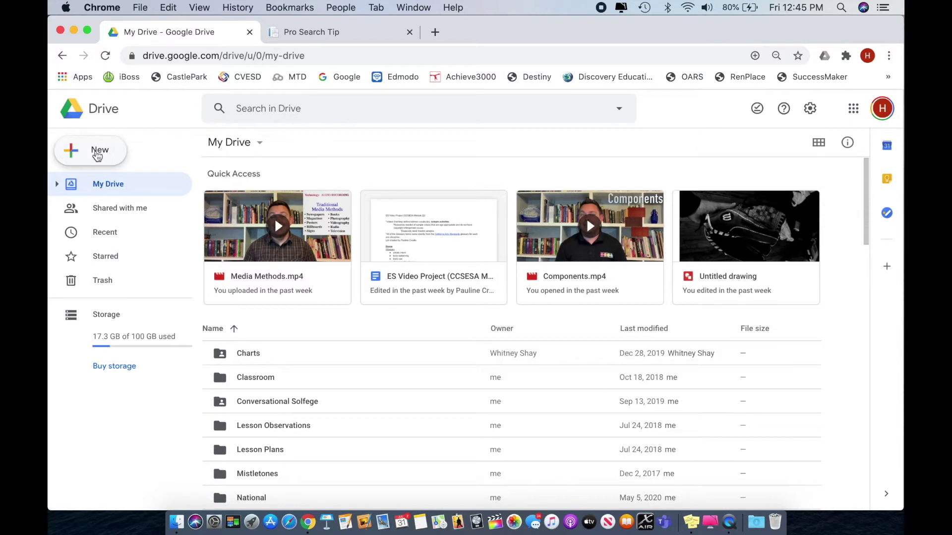
{"action": "left_click", "coordinate": [98, 154]}
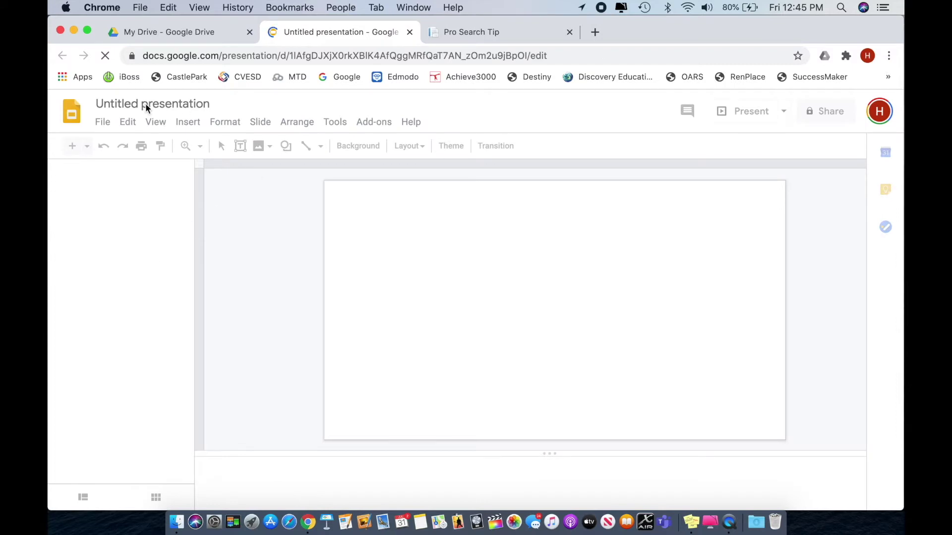
- Rename the untitled presentation to 'Animation'
{"action": "left_click", "coordinate": [153, 107]}
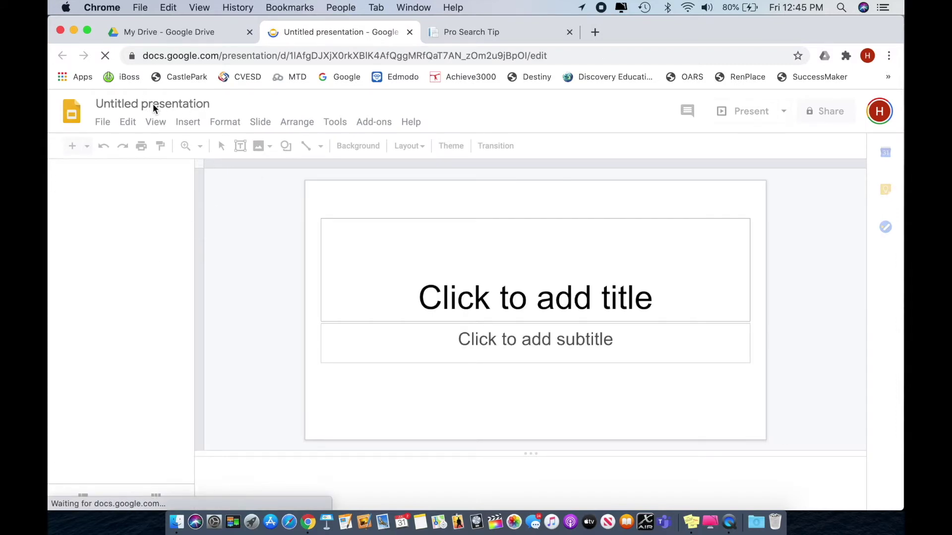
{"action": "left_click", "coordinate": [151, 103]}
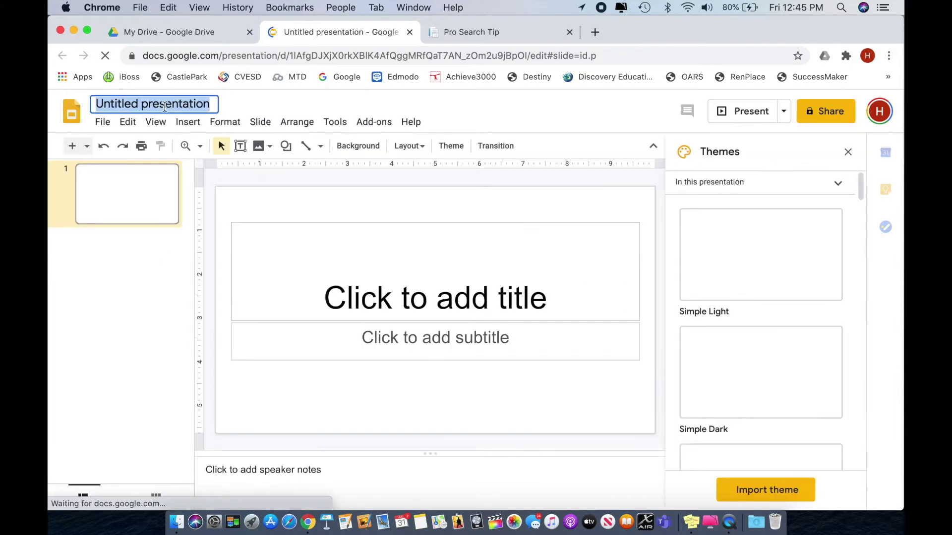
{"action": "type", "text": "Animation"}
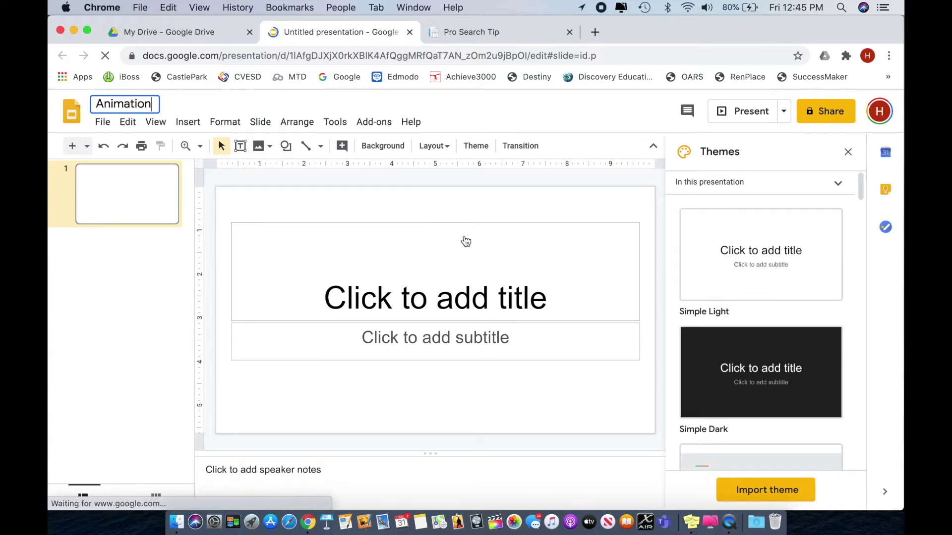
{"action": "key", "text": "Return"}
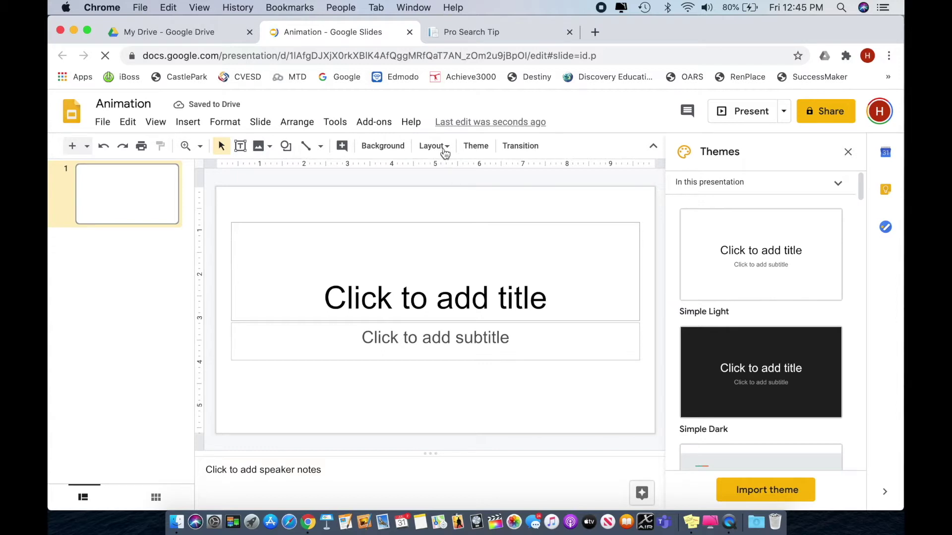
- Apply the Blank layout to the first slide
{"action": "left_click", "coordinate": [444, 150]}
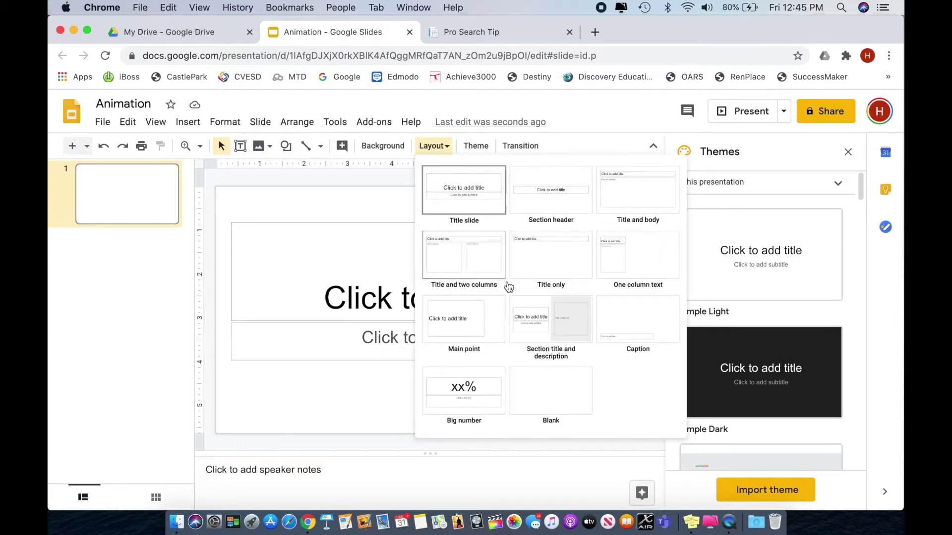
{"action": "left_click", "coordinate": [557, 393]}
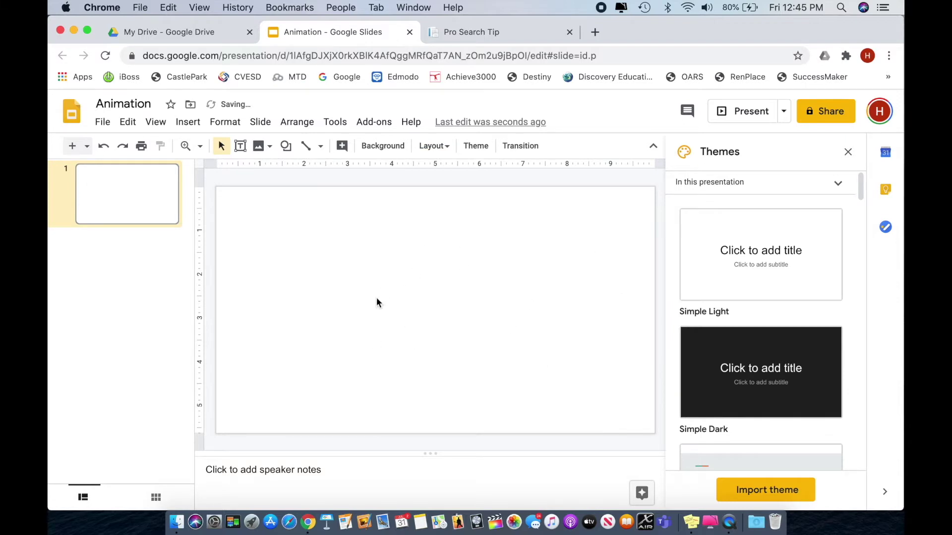
{"action": "scroll", "coordinate": [814, 399], "scroll_direction": "down", "scroll_amount": 1}
{"action": "scroll", "coordinate": [813, 399], "scroll_direction": "down", "scroll_amount": 15}
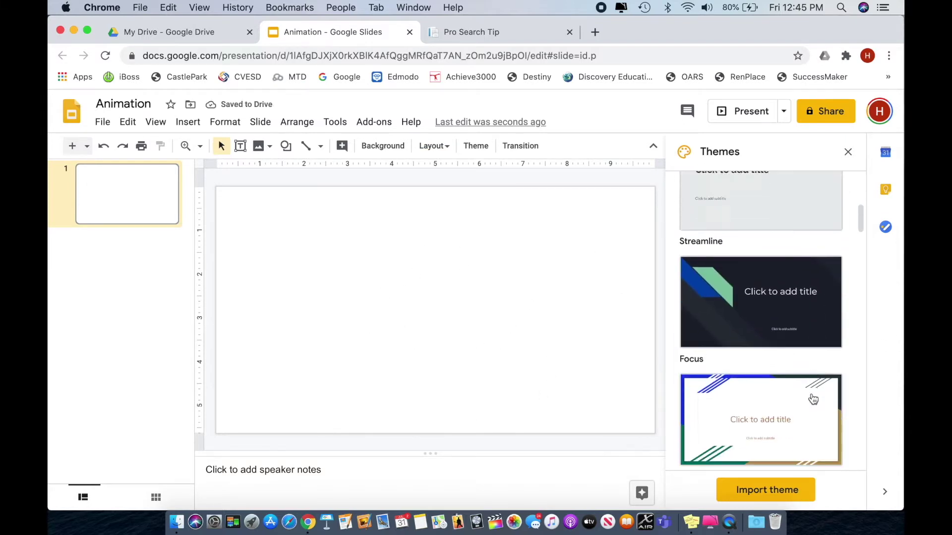
{"action": "scroll", "coordinate": [808, 382], "scroll_direction": "down", "scroll_amount": 20}
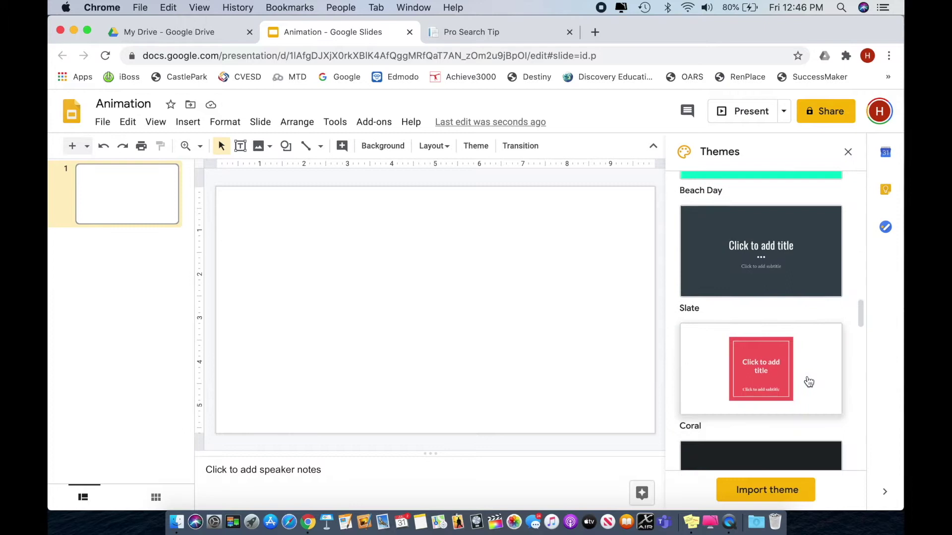
{"action": "scroll", "coordinate": [809, 381], "scroll_direction": "up", "scroll_amount": 20}
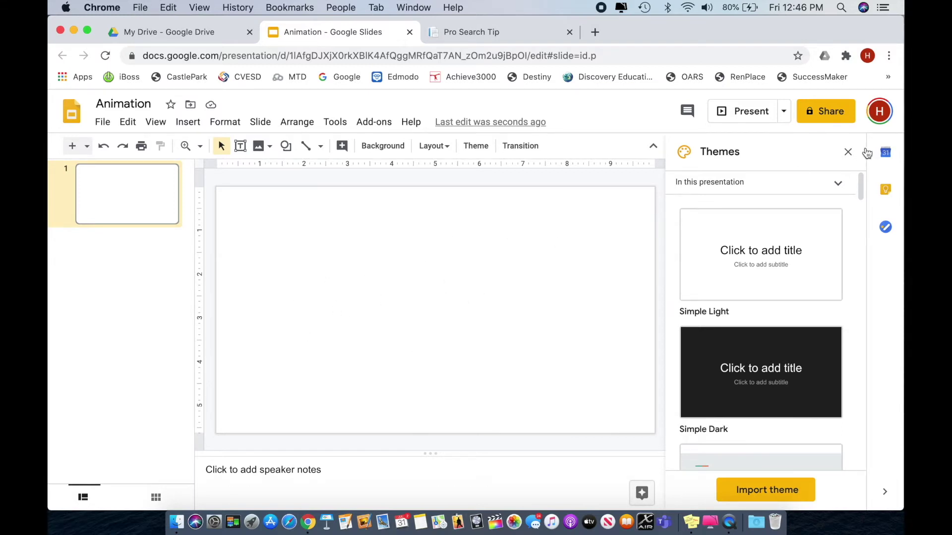
- Search web images for 'ninja' and place a ninja picture on the slide's left
{"action": "left_click", "coordinate": [848, 153]}
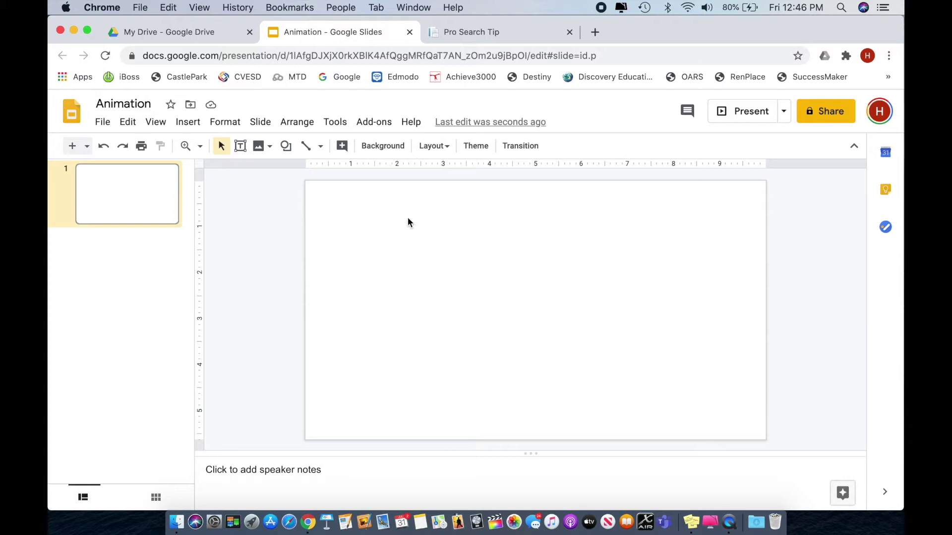
{"action": "left_click", "coordinate": [193, 128]}
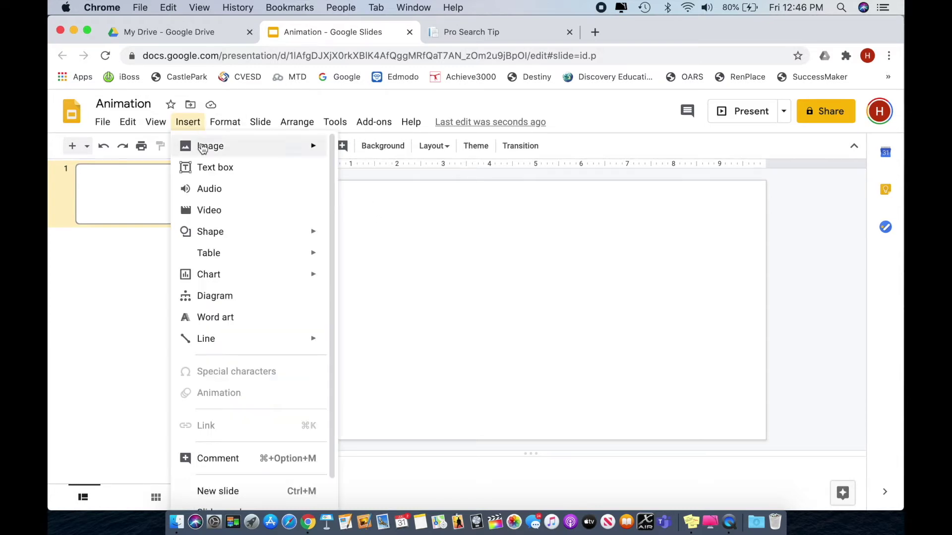
{"action": "mouse_move", "coordinate": [203, 149]}
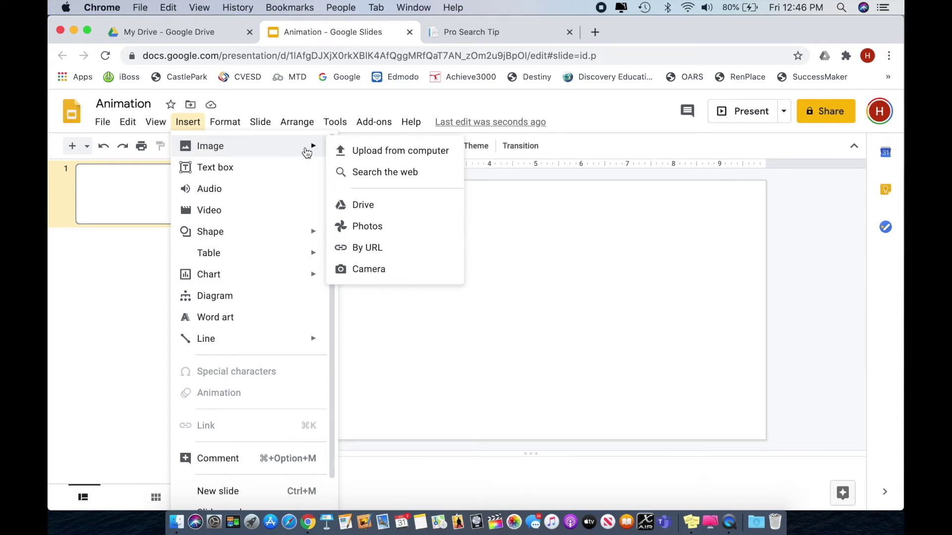
{"action": "left_click", "coordinate": [380, 173]}
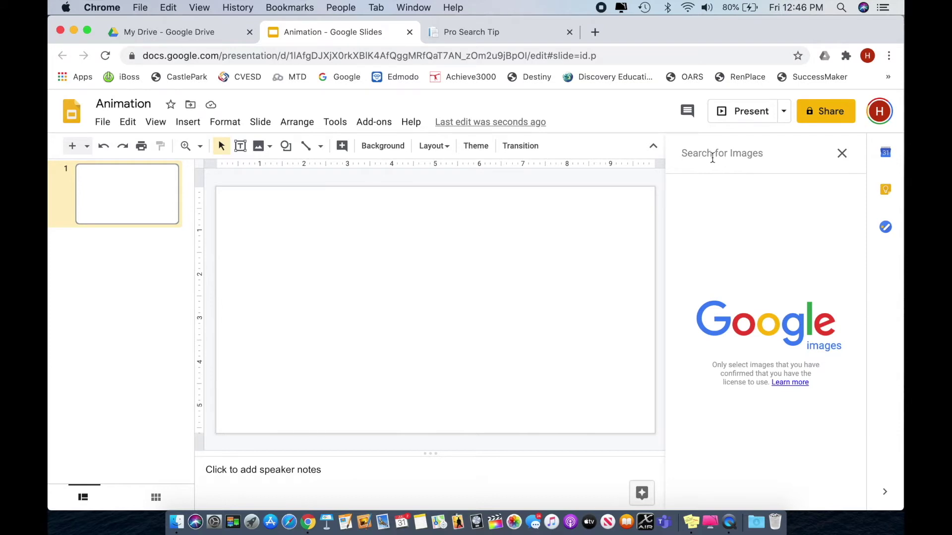
{"action": "type", "text": "ninja"}
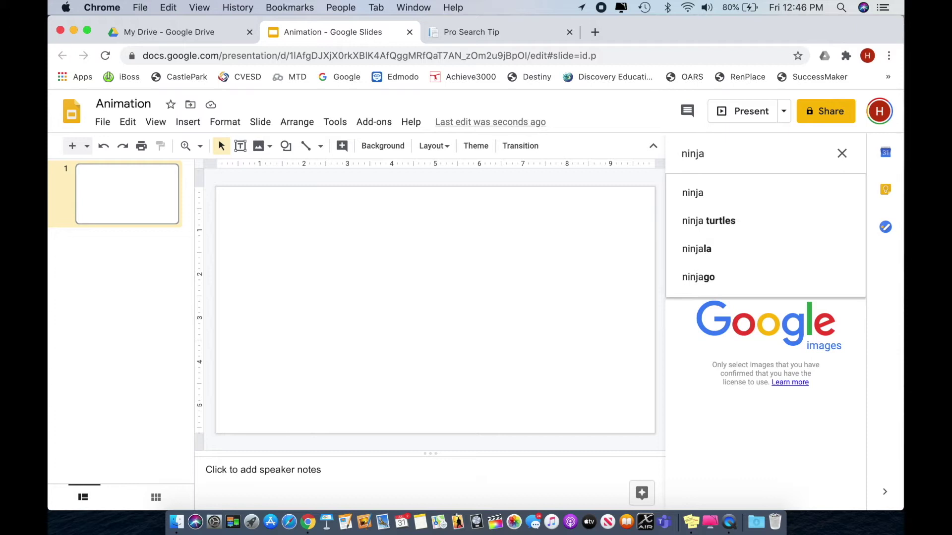
{"action": "key", "text": "Return"}
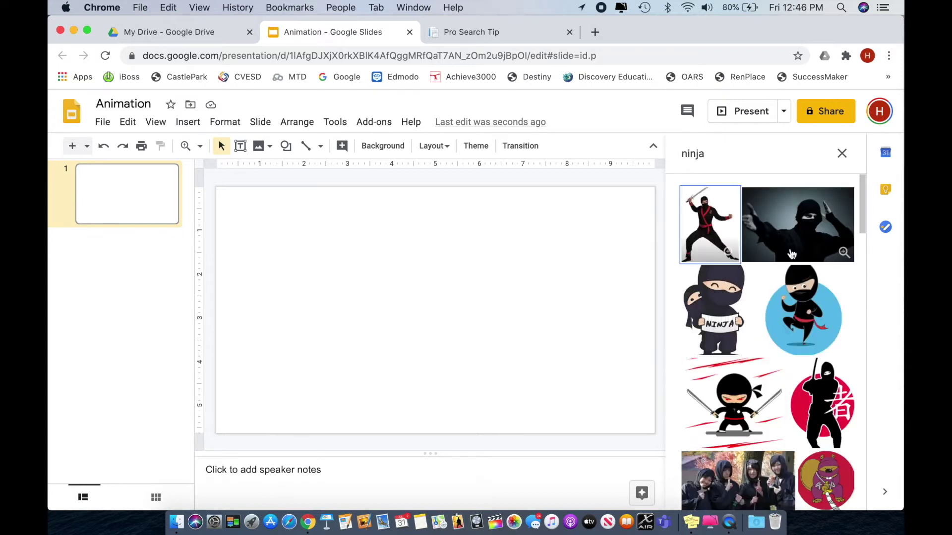
{"action": "left_click_drag", "start_coordinate": [710, 231], "coordinate": [270, 283]}
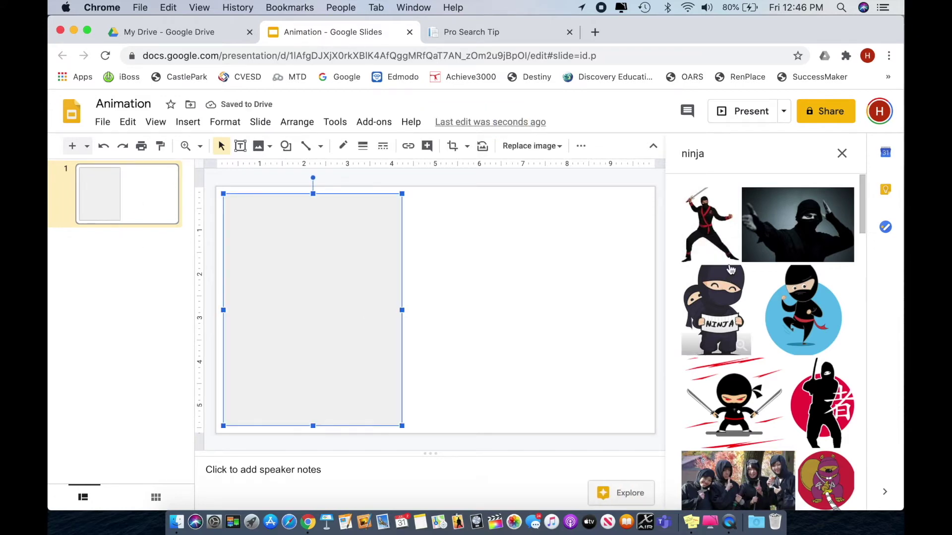
- Search for 'monster' and place the blue monster picture on the right
{"action": "left_click", "coordinate": [717, 154]}
{"action": "left_click", "coordinate": [717, 153]}
{"action": "left_click_drag", "start_coordinate": [717, 154], "coordinate": [672, 154]}
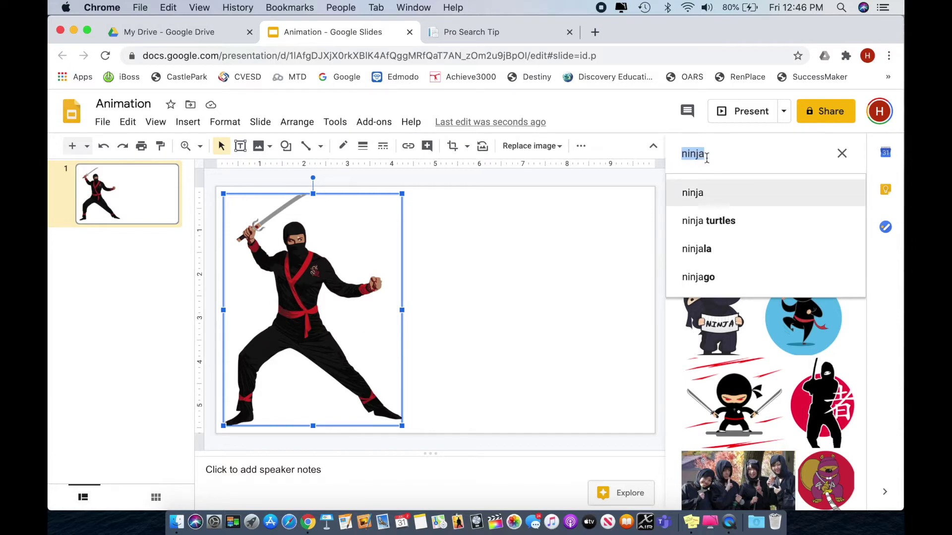
{"action": "type", "text": "monster"}
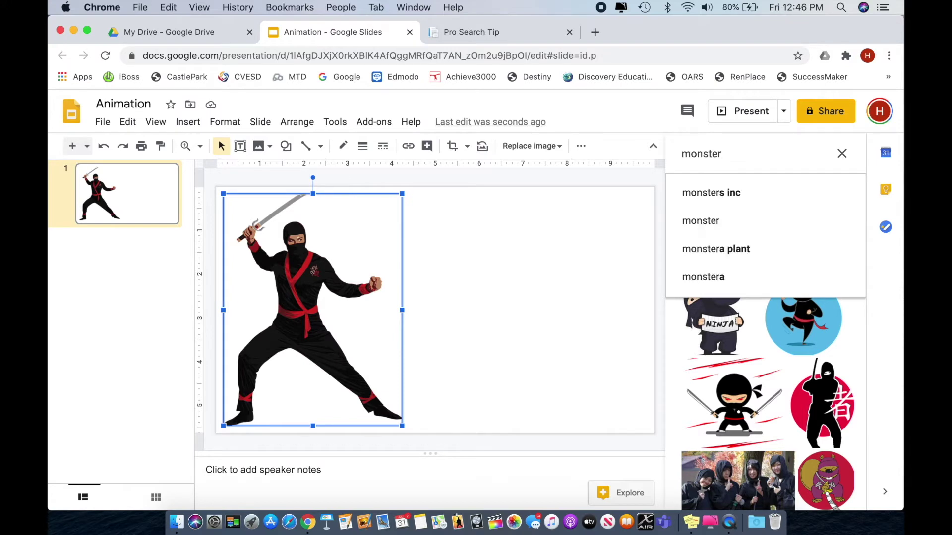
{"action": "key", "text": "Return"}
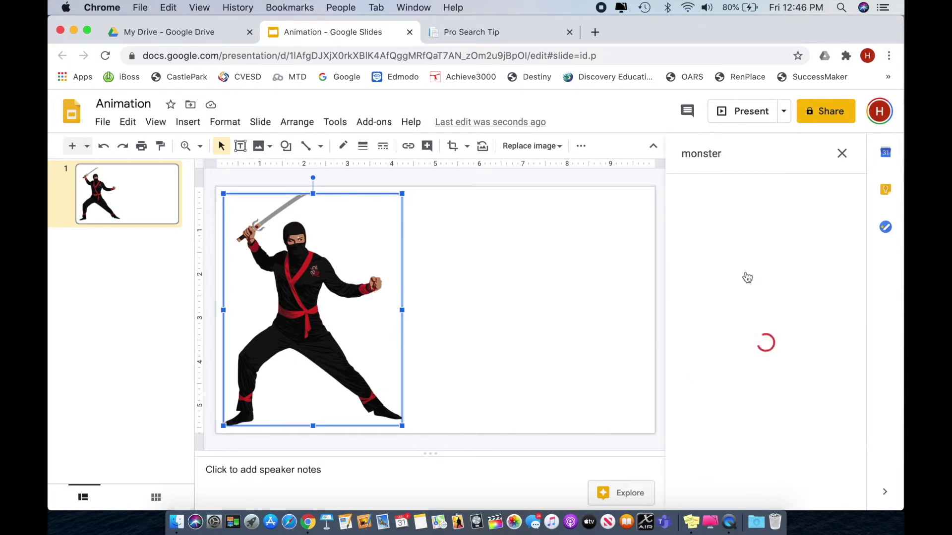
{"action": "left_click_drag", "start_coordinate": [823, 229], "coordinate": [513, 259]}
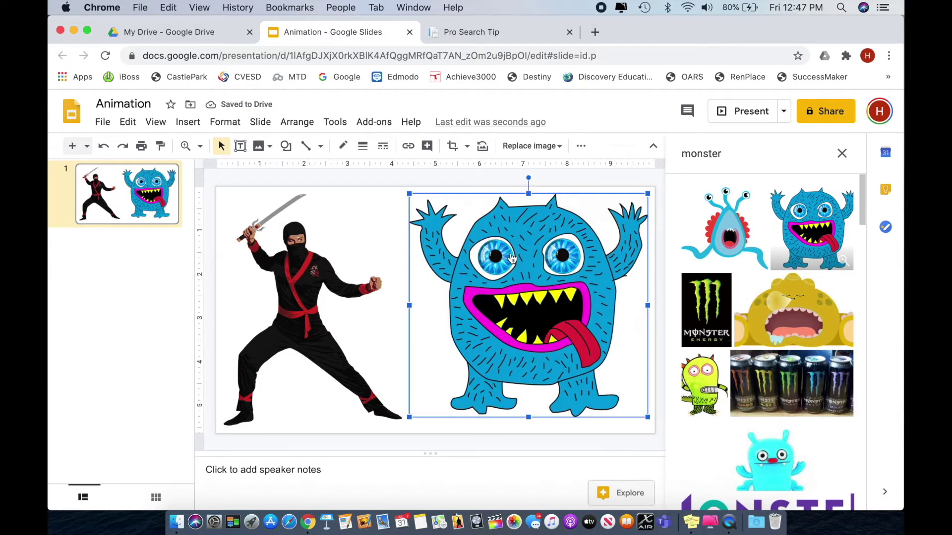
- Shrink the ninja picture and move it slightly lower
{"action": "left_click", "coordinate": [359, 387]}
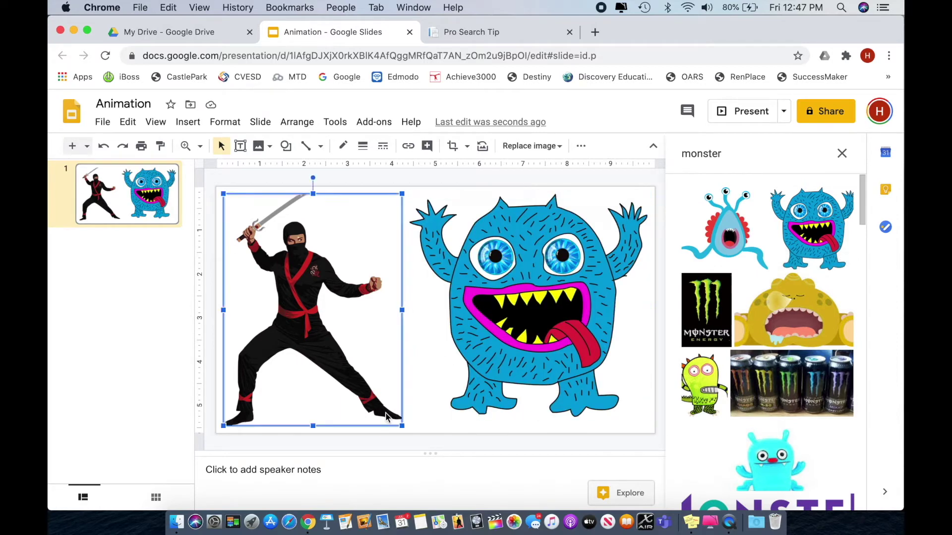
{"action": "left_click_drag", "start_coordinate": [402, 425], "coordinate": [318, 318]}
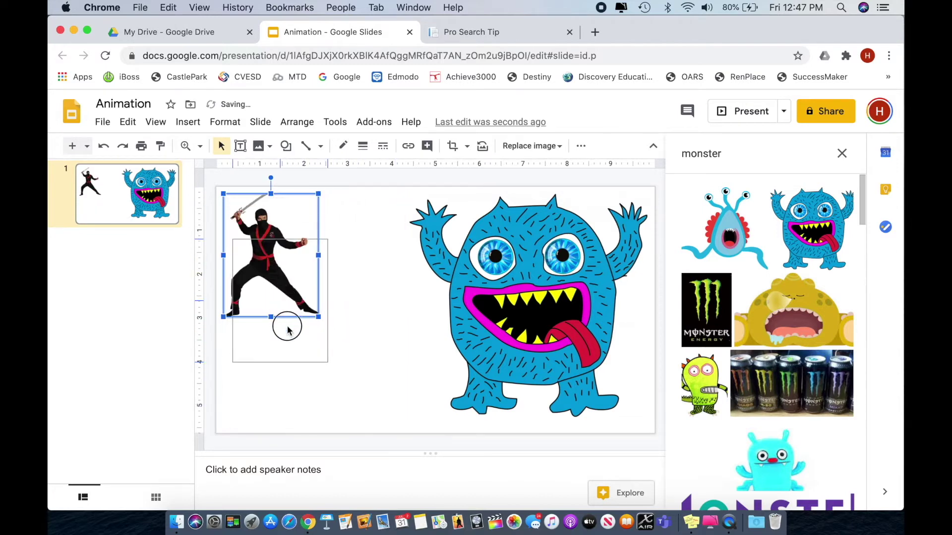
{"action": "left_click_drag", "start_coordinate": [288, 330], "coordinate": [277, 335]}
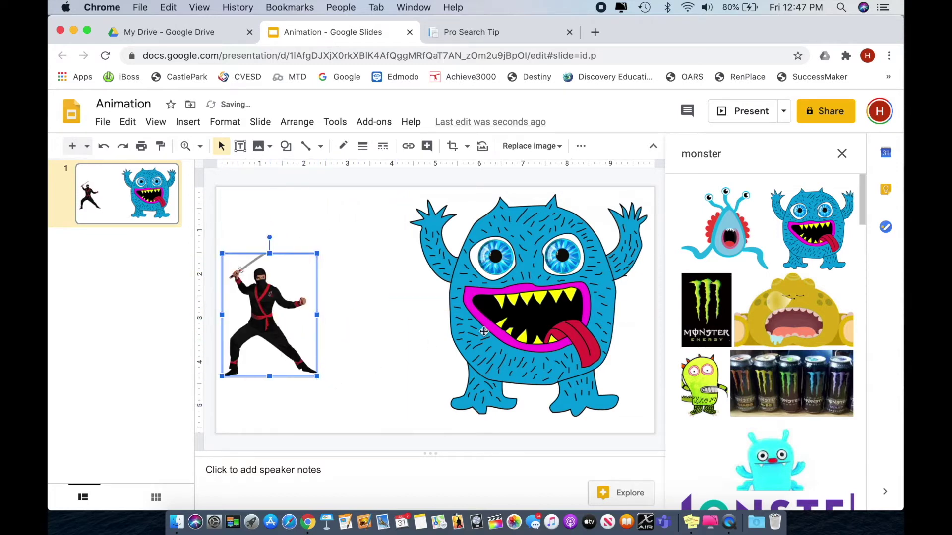
- Shrink the blue monster, shift it slightly right and down, then shrink the ninja further
{"action": "left_click", "coordinate": [504, 390]}
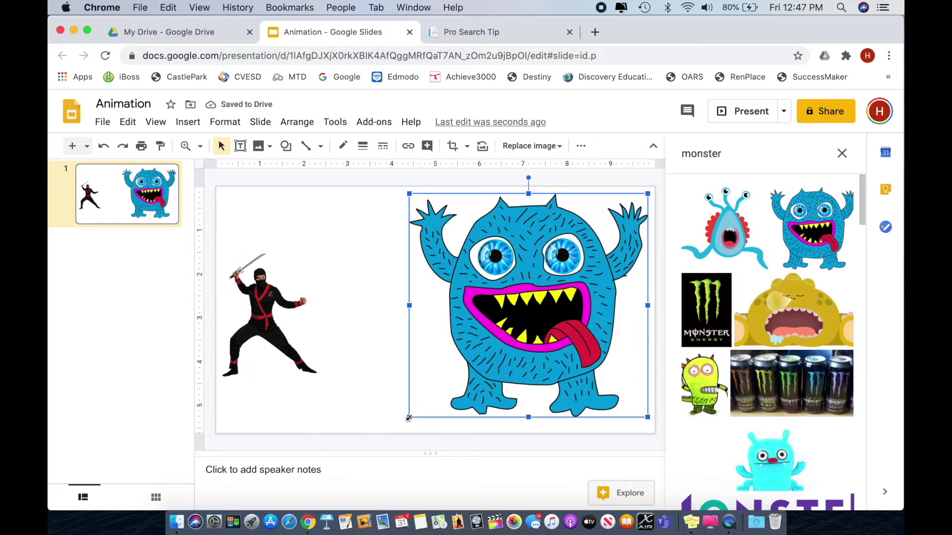
{"action": "left_click_drag", "start_coordinate": [408, 418], "coordinate": [432, 396]}
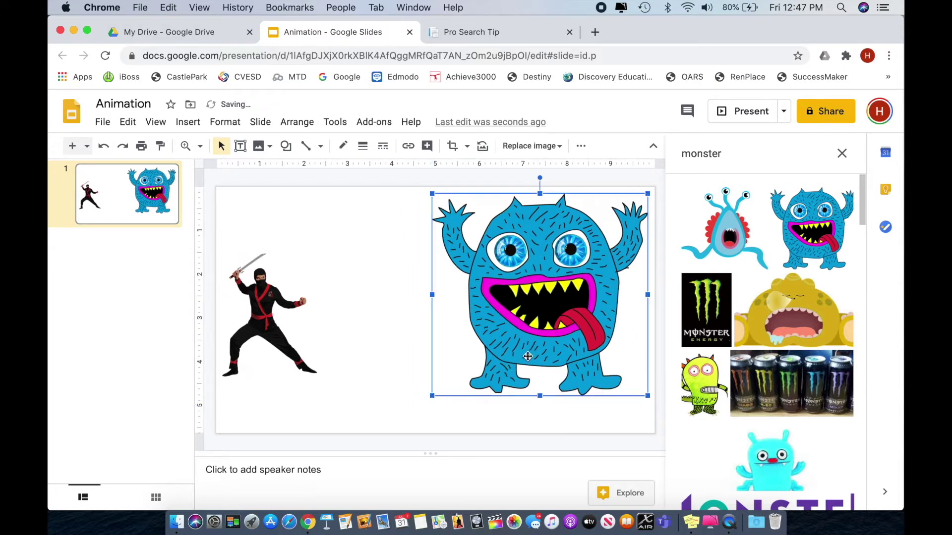
{"action": "left_click_drag", "start_coordinate": [527, 356], "coordinate": [534, 369]}
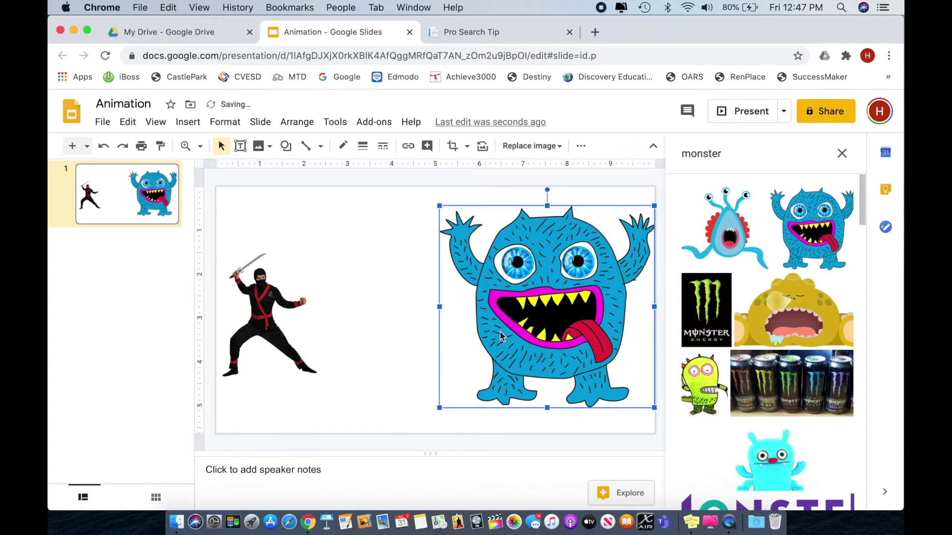
{"action": "left_click_drag", "start_coordinate": [439, 408], "coordinate": [453, 395]}
{"action": "left_click", "coordinate": [264, 308]}
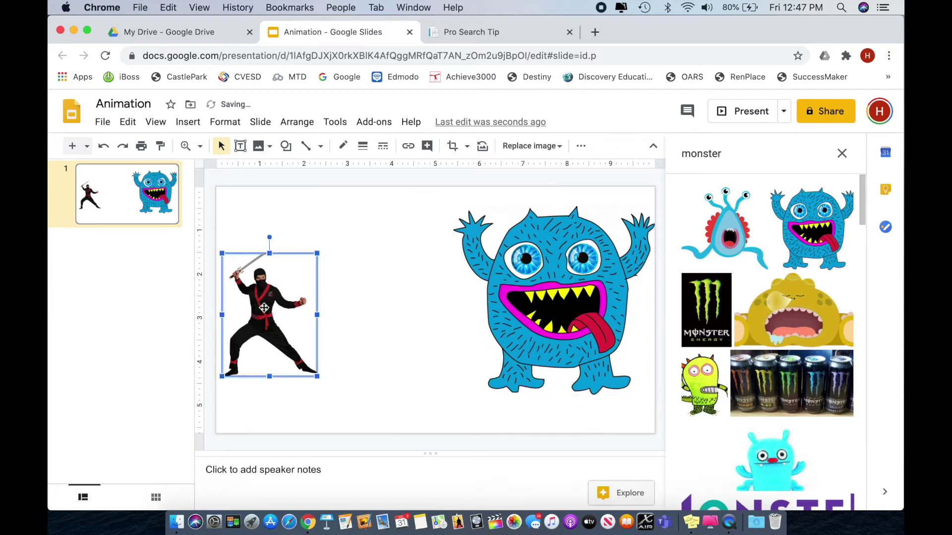
{"action": "left_click_drag", "start_coordinate": [317, 377], "coordinate": [304, 360]}
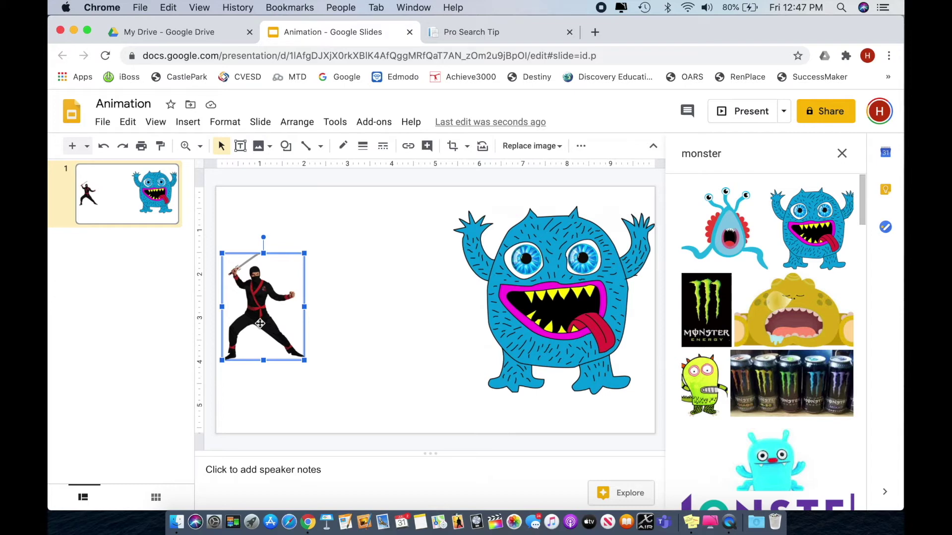
- Duplicate slide 1 as slide 2 and nudge its ninja to the right
{"action": "left_click", "coordinate": [120, 201]}
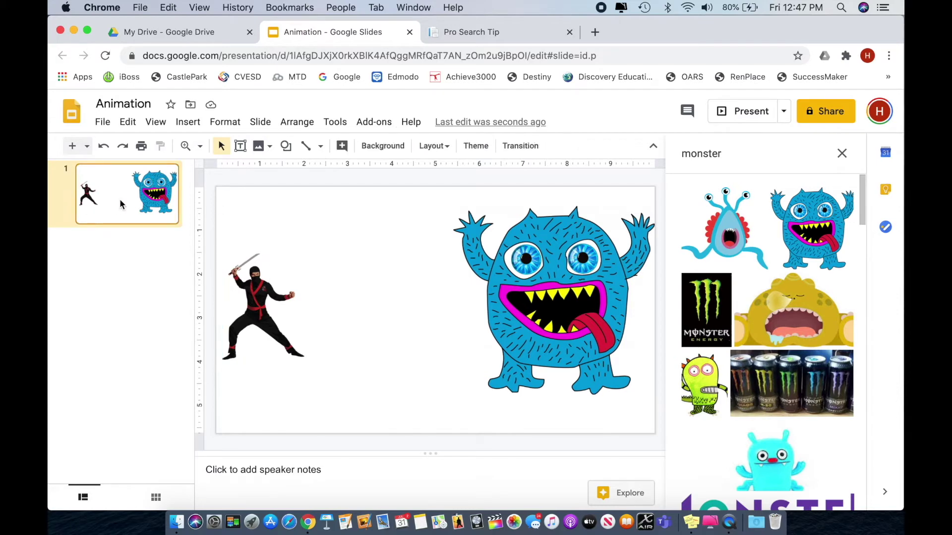
{"action": "left_click", "coordinate": [129, 125]}
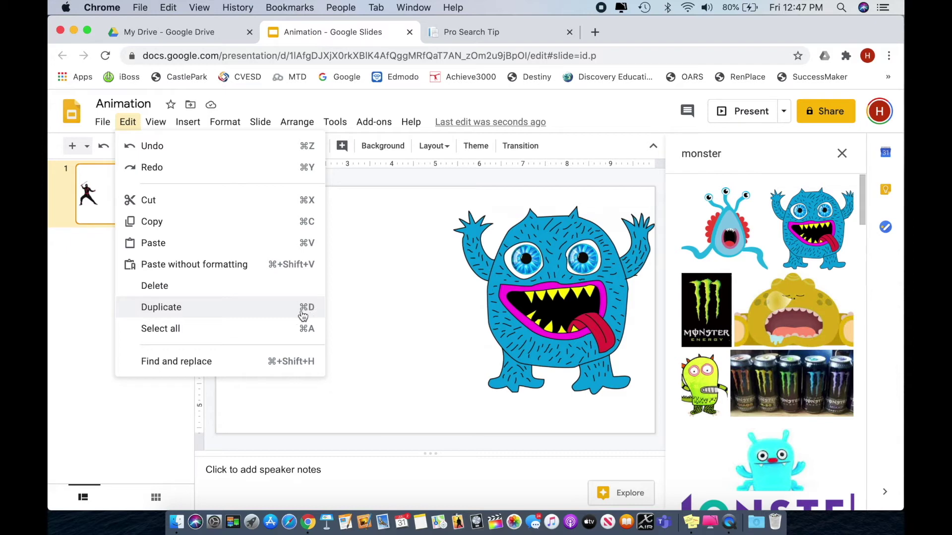
{"action": "left_click", "coordinate": [86, 280]}
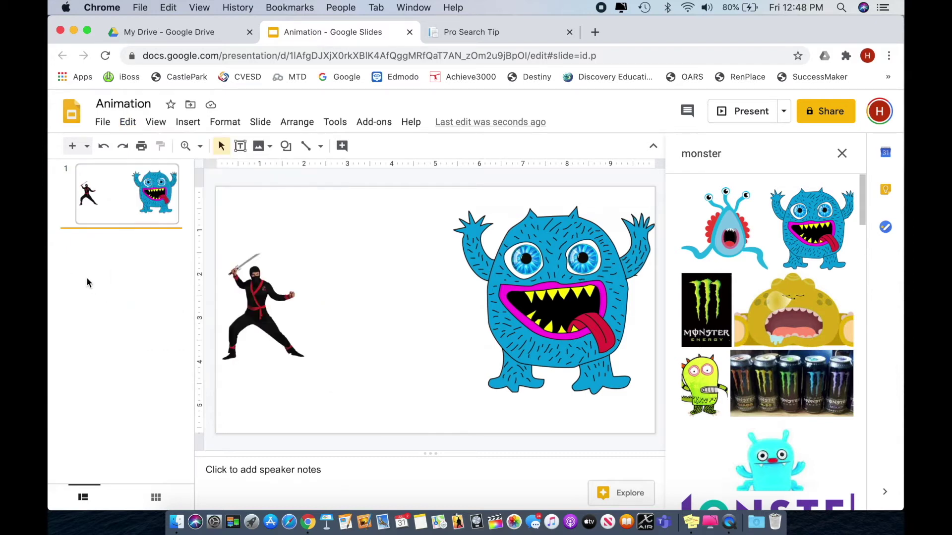
{"action": "left_click", "coordinate": [119, 210]}
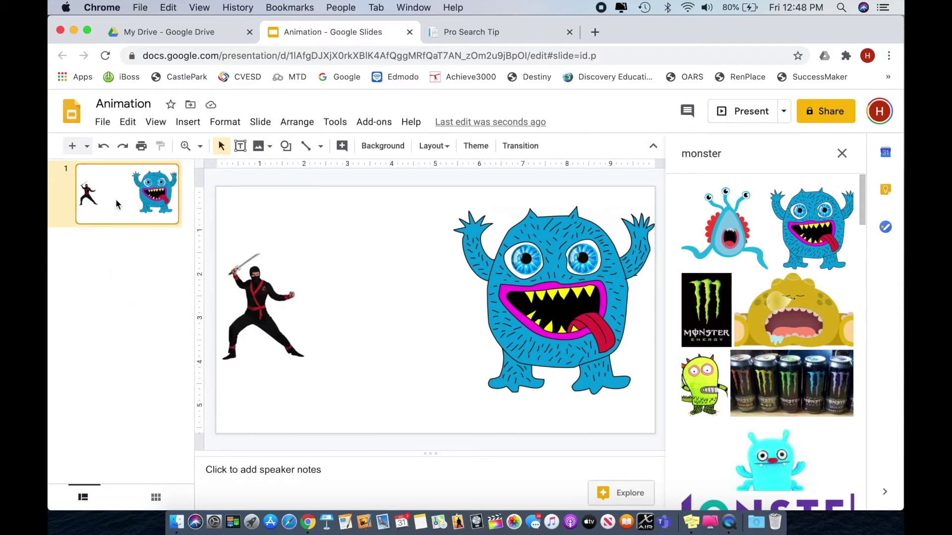
{"action": "key", "text": "super+d"}
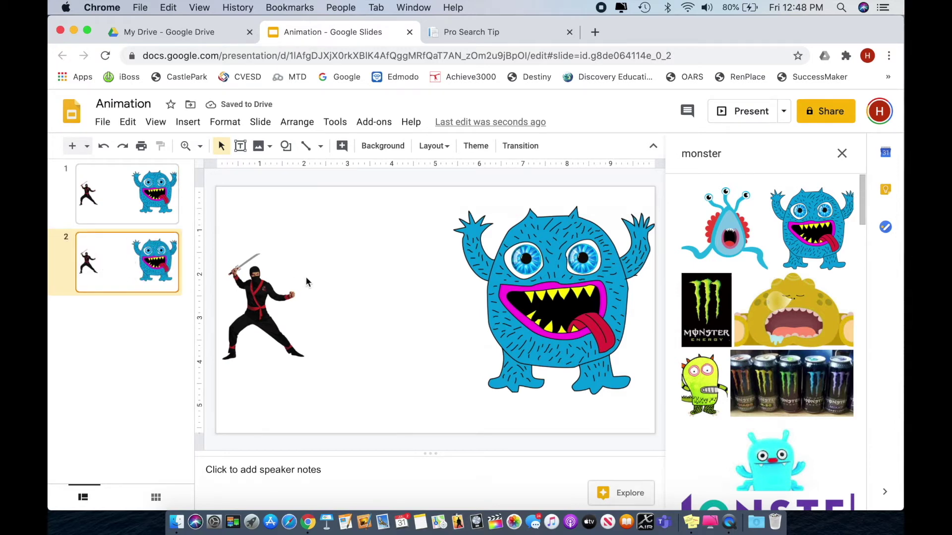
{"action": "left_click", "coordinate": [260, 304]}
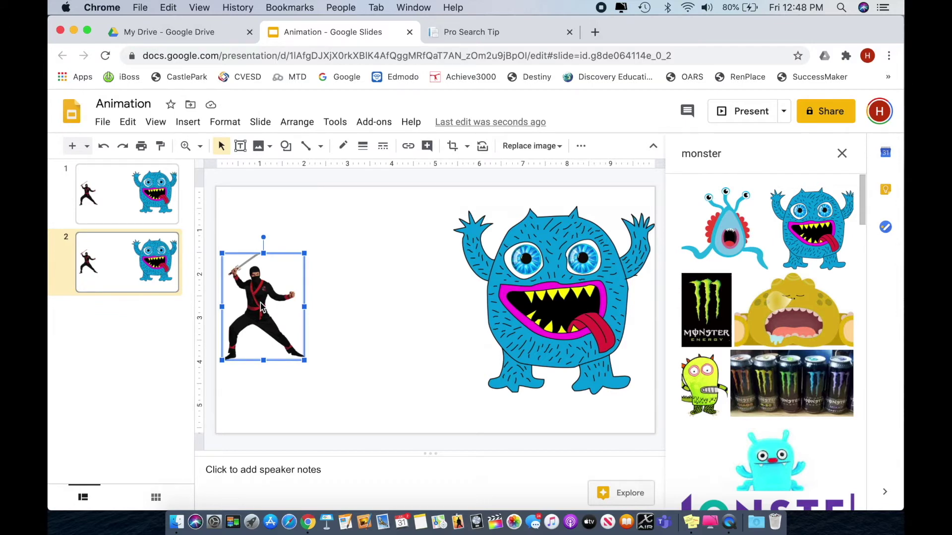
{"action": "key", "text": "Right"}
{"action": "key", "text": "Right"}
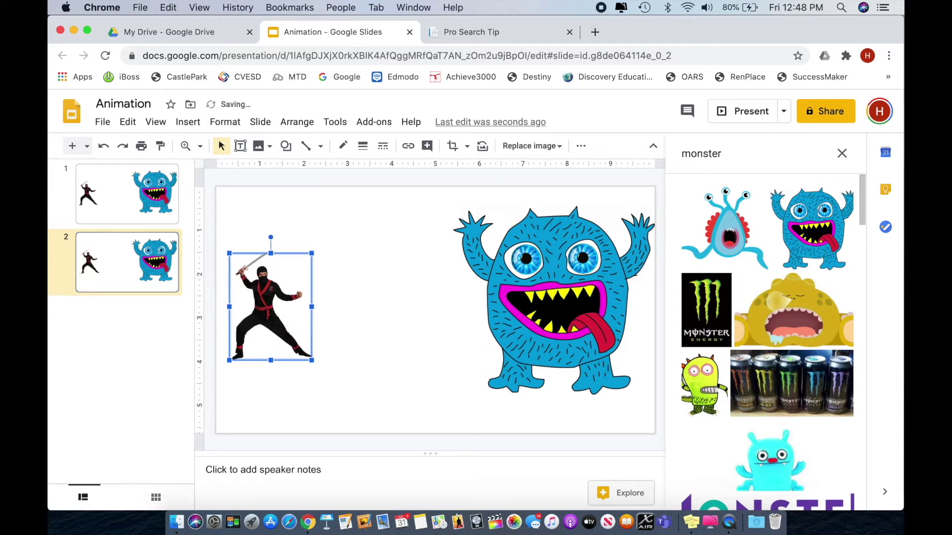
- Create slides 3 and 4 as copies, nudging the ninja right on each
{"action": "left_click", "coordinate": [129, 281]}
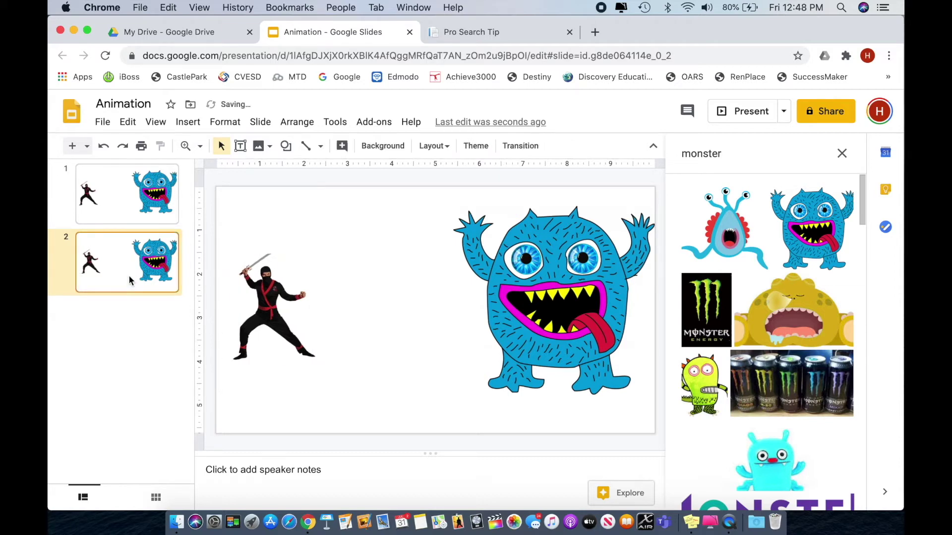
{"action": "key", "text": "super+d"}
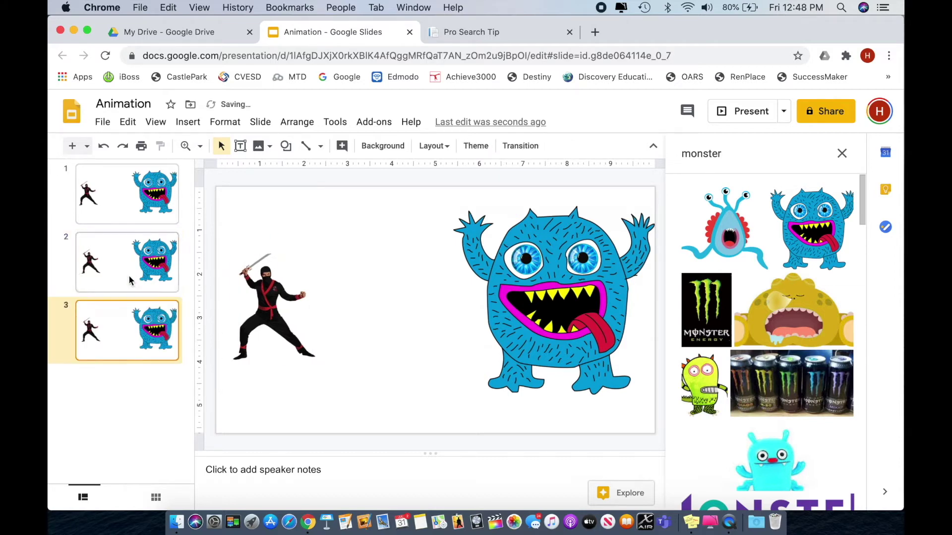
{"action": "left_click", "coordinate": [275, 312]}
{"action": "key", "text": "Right"}
{"action": "key", "text": "Right"}
{"action": "key", "text": "Right"}
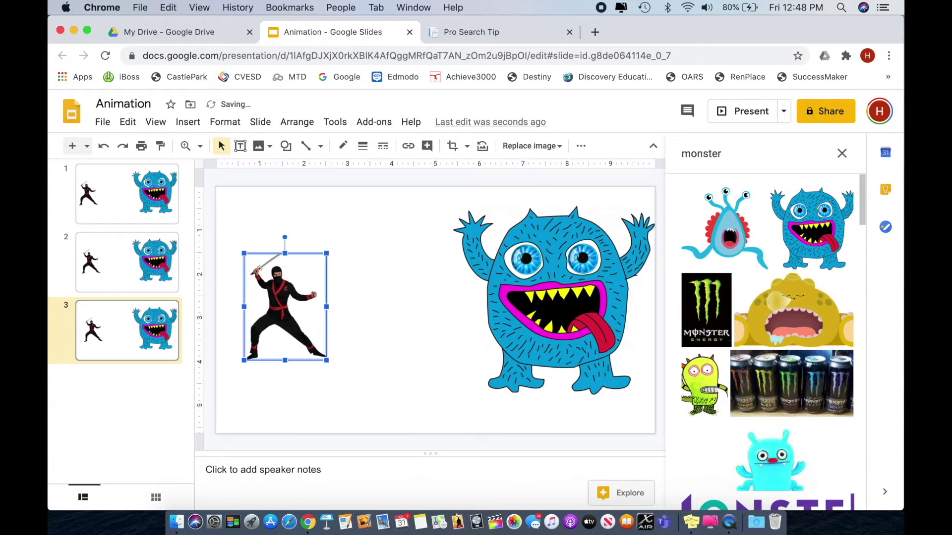
{"action": "left_click", "coordinate": [112, 339]}
{"action": "key", "text": "super+d"}
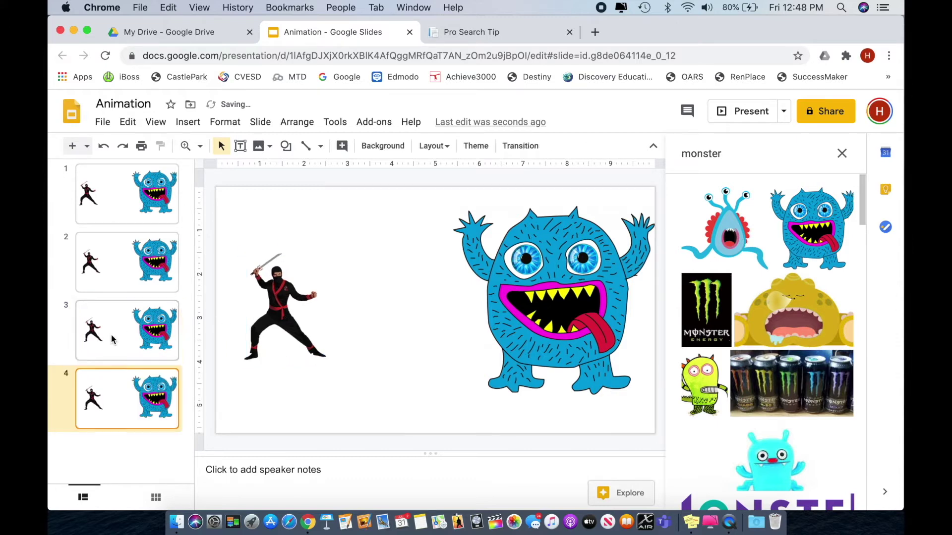
{"action": "left_click", "coordinate": [278, 293]}
{"action": "key", "text": "Right"}
{"action": "key", "text": "Right"}
{"action": "key", "text": "Right"}
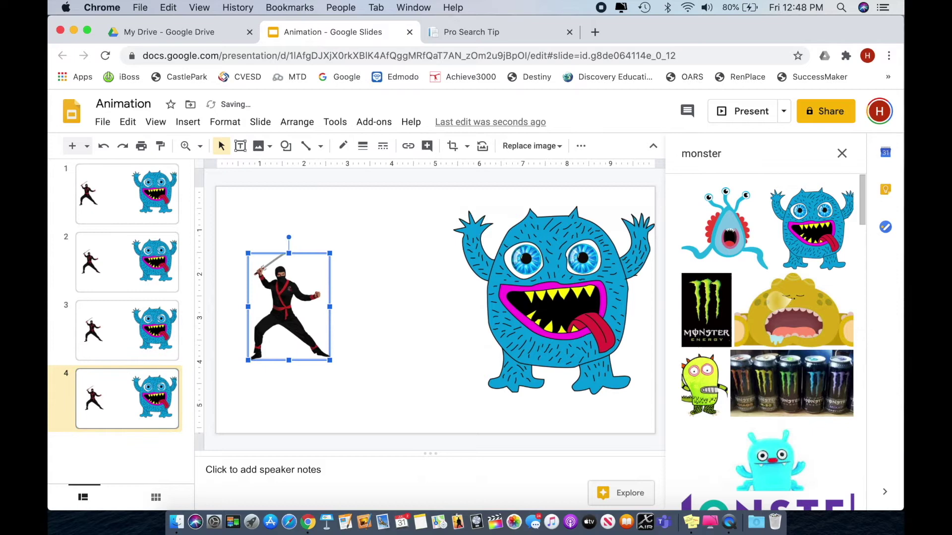
- Create slides 5 and 6 as copies, nudging the ninja right on slide 5
{"action": "left_click", "coordinate": [124, 392]}
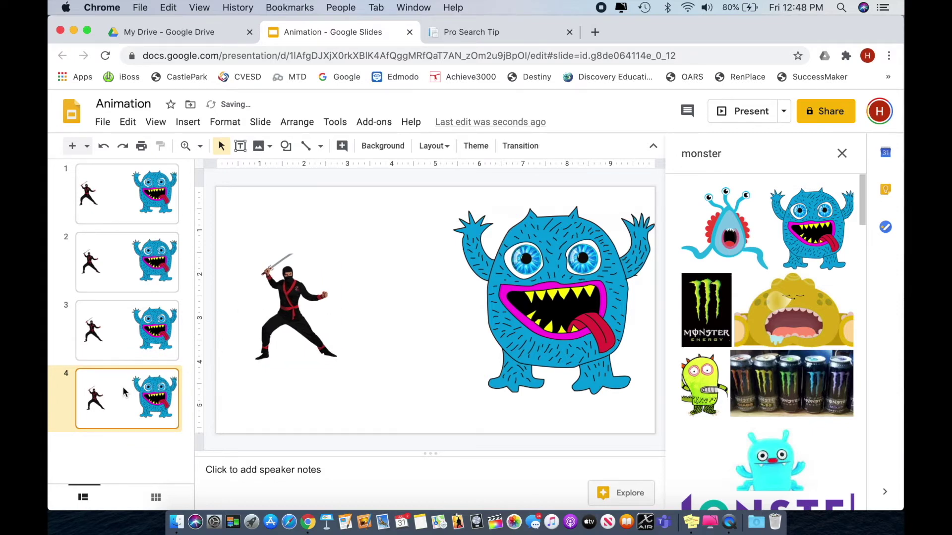
{"action": "key", "text": "super+d"}
{"action": "left_click", "coordinate": [290, 308]}
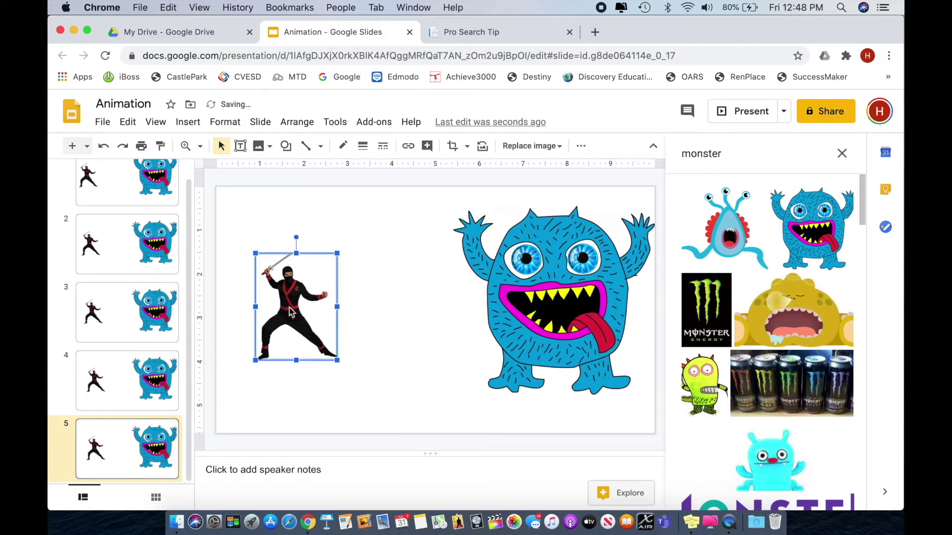
{"action": "key", "text": "Right"}
{"action": "key", "text": "Right"}
{"action": "key", "text": "Right"}
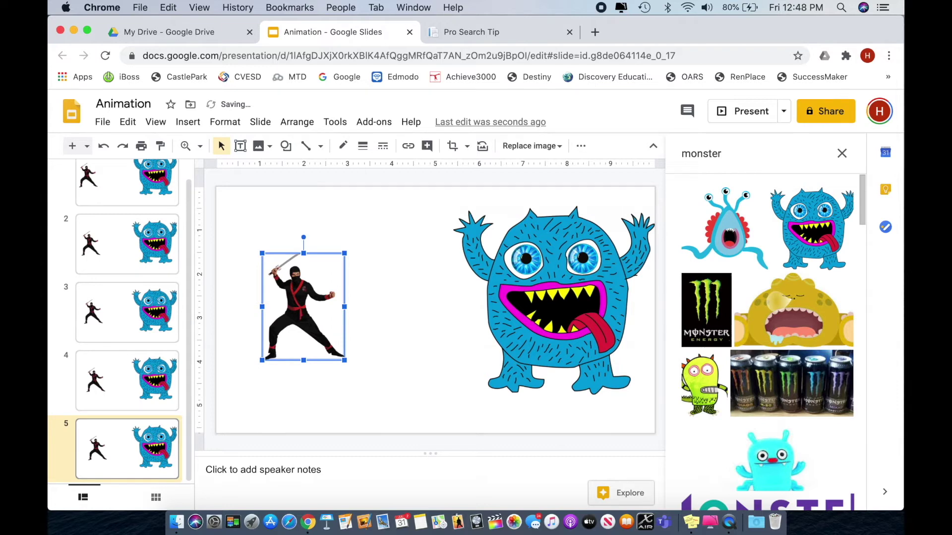
{"action": "key", "text": "Left"}
{"action": "key", "text": "Left"}
{"action": "key", "text": "Left"}
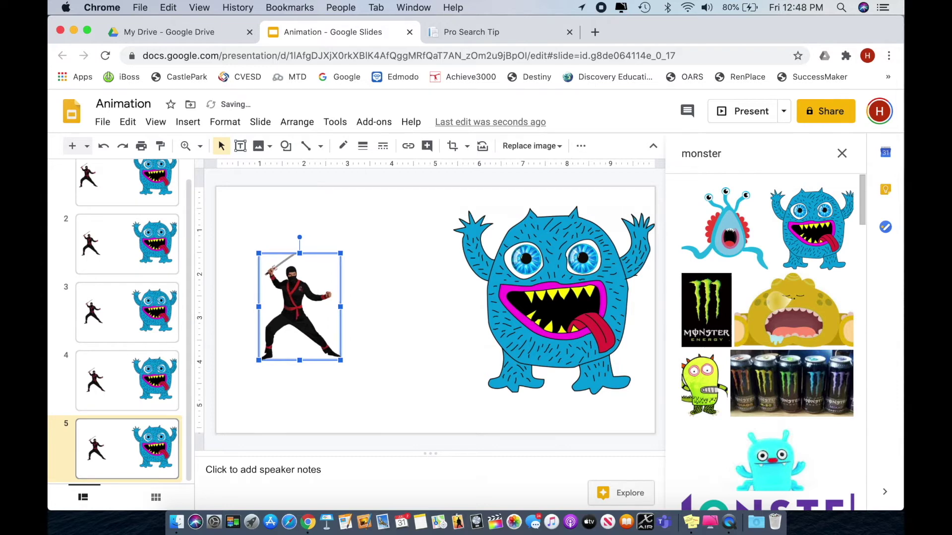
{"action": "key", "text": "Right"}
{"action": "key", "text": "Right"}
{"action": "key", "text": "Right"}
{"action": "key", "text": "Right"}
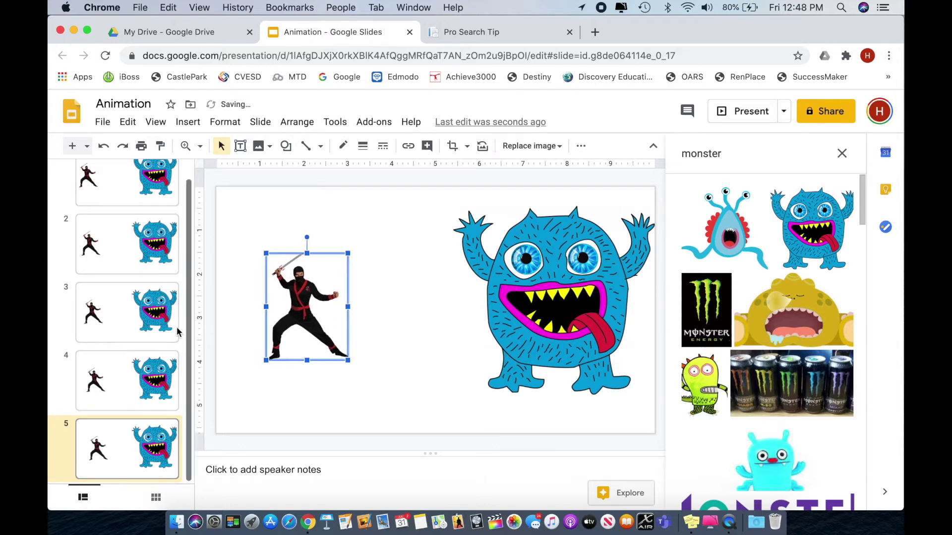
{"action": "left_click", "coordinate": [118, 445]}
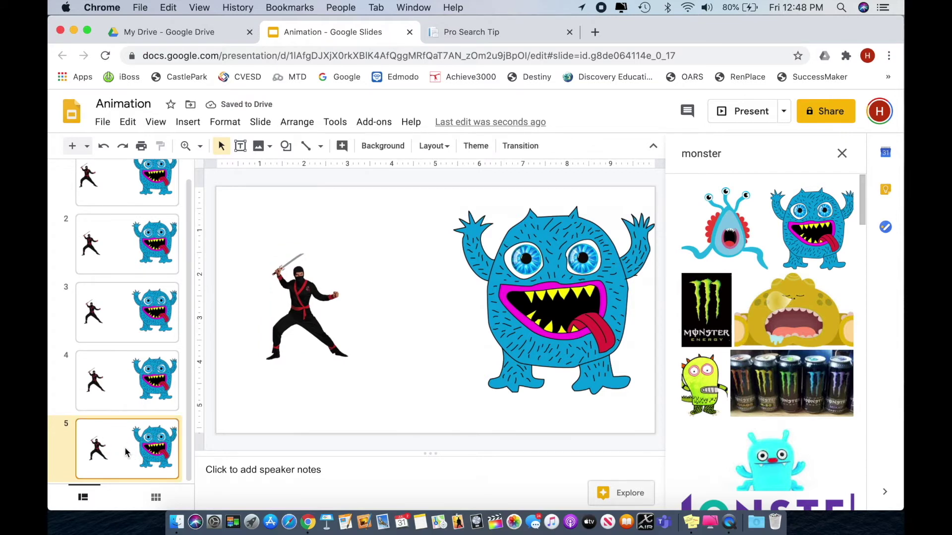
{"action": "key", "text": "super+d"}
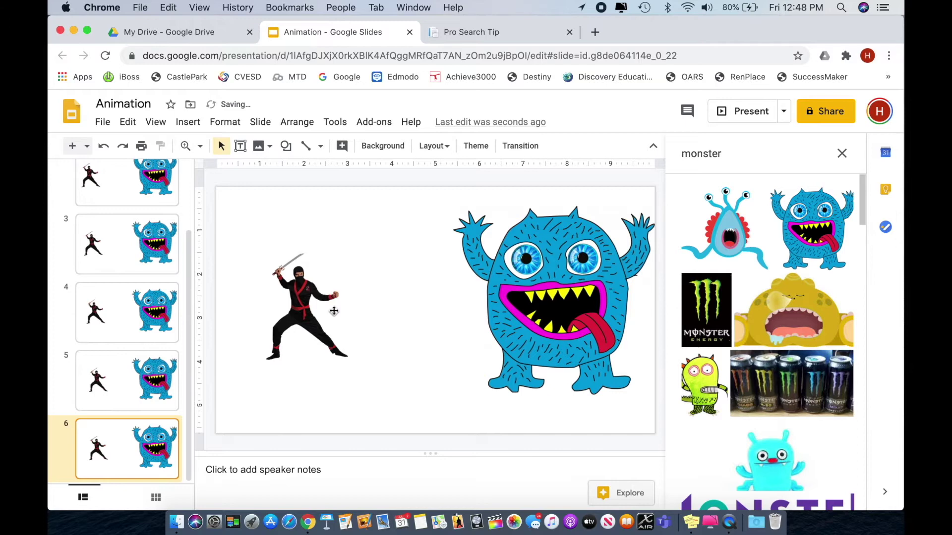
{"action": "left_click", "coordinate": [296, 315]}
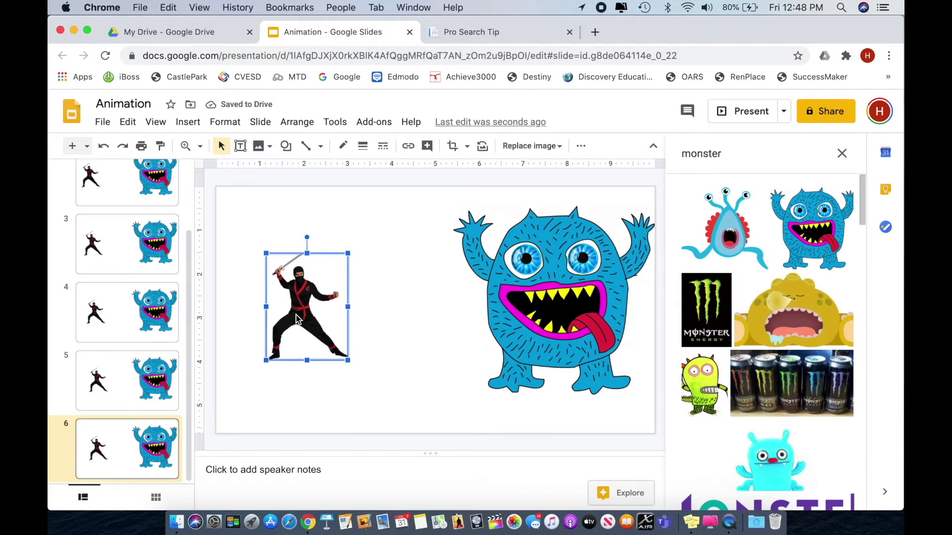
- Nudge the slide 6 ninja right and tilt it to about 345°, undoing a too-steep rotation
{"action": "key", "text": "Right"}
{"action": "key", "text": "Right"}
{"action": "key", "text": "Right"}
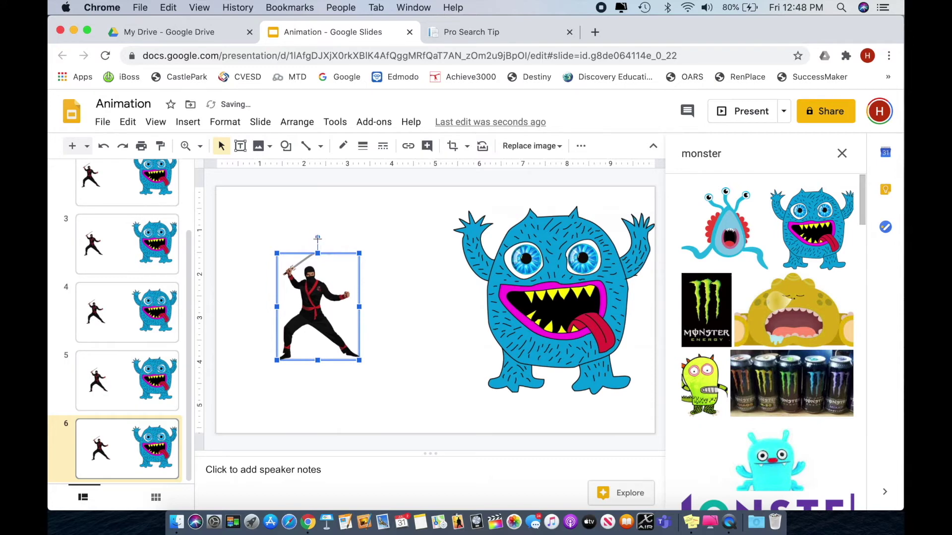
{"action": "left_click_drag", "start_coordinate": [316, 237], "coordinate": [402, 269]}
{"action": "key", "text": "super+z"}
{"action": "left_click_drag", "start_coordinate": [318, 237], "coordinate": [292, 256]}
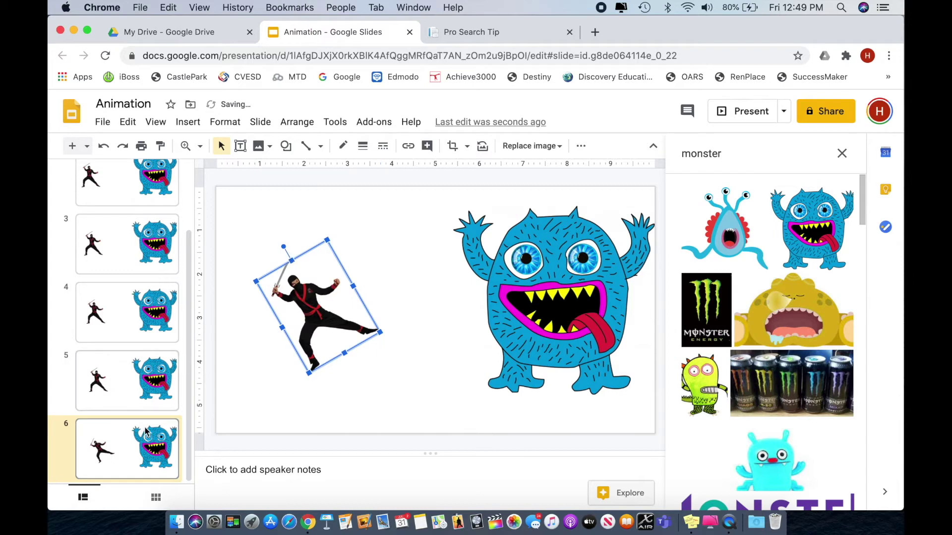
- Create slides 7 and 8, nudging the ninja right and tilting him further into the flip
{"action": "left_click", "coordinate": [122, 452]}
{"action": "key", "text": "super+d"}
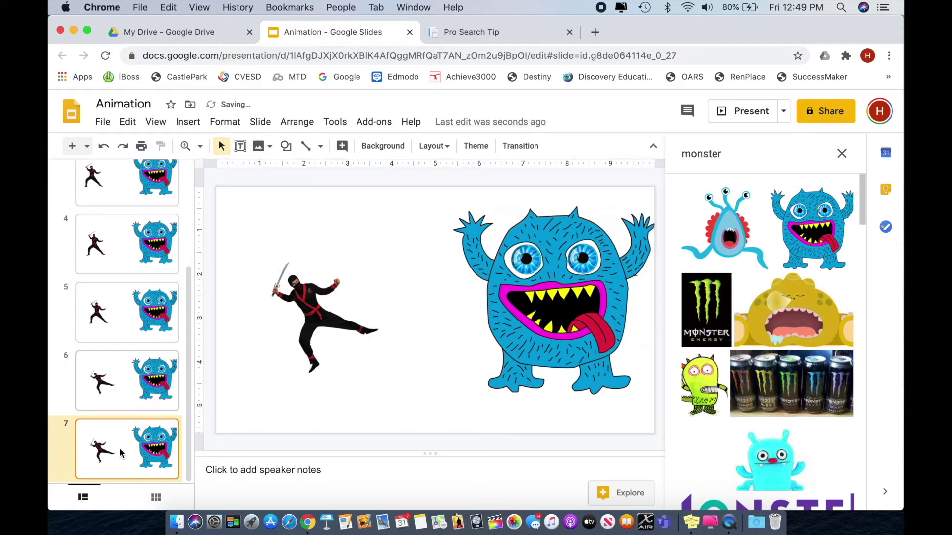
{"action": "left_click", "coordinate": [318, 308]}
{"action": "key", "text": "Right"}
{"action": "key", "text": "Right"}
{"action": "key", "text": "Right"}
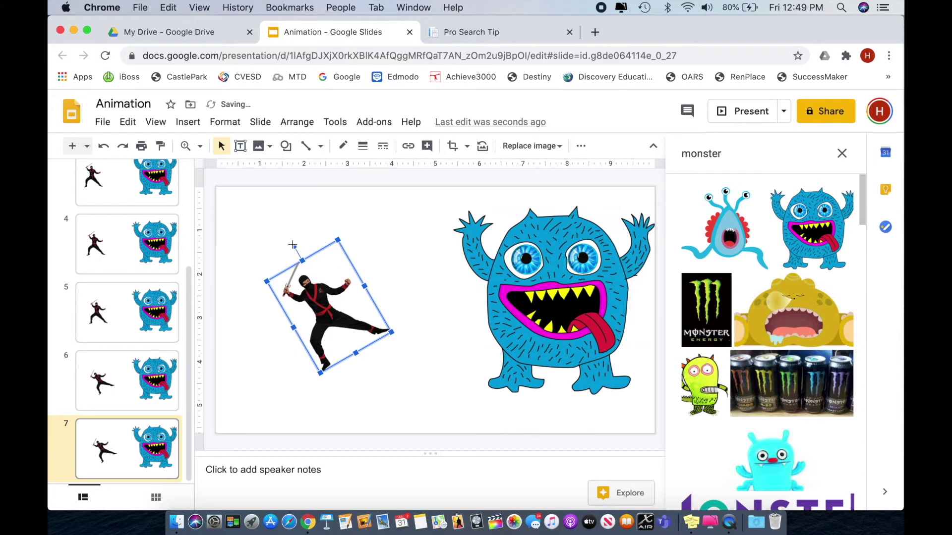
{"action": "left_click_drag", "start_coordinate": [293, 244], "coordinate": [281, 282]}
{"action": "left_click", "coordinate": [149, 437]}
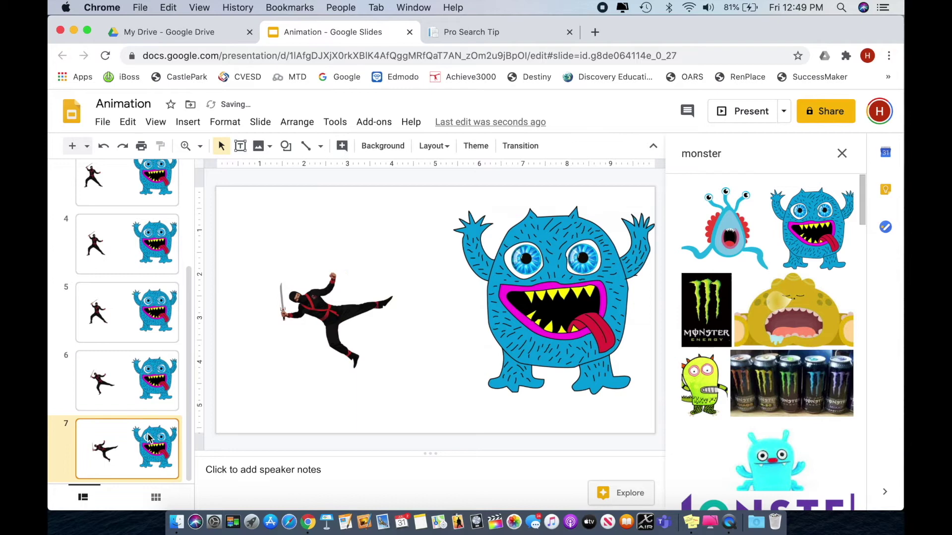
{"action": "key", "text": "ctrl+d"}
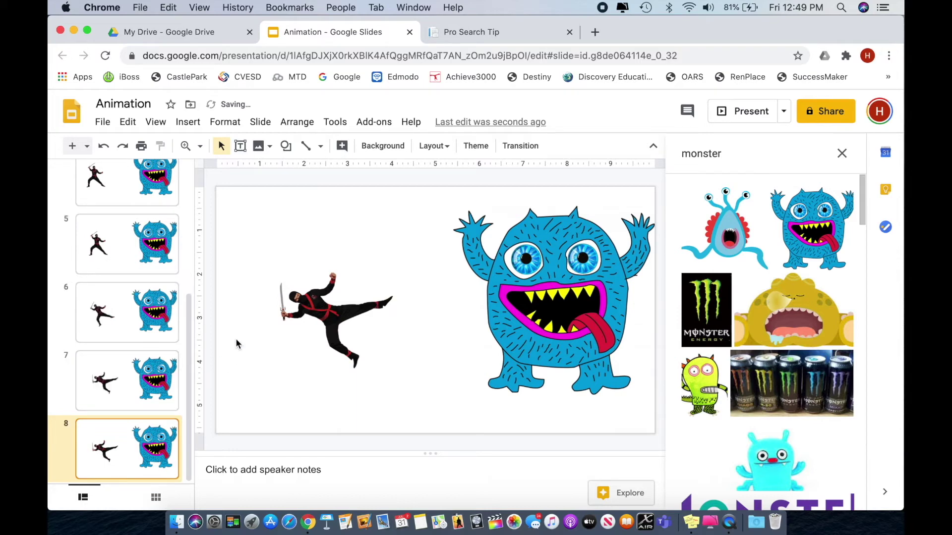
{"action": "left_click", "coordinate": [321, 312]}
{"action": "key", "text": "Right"}
{"action": "key", "text": "Right"}
{"action": "key", "text": "Right"}
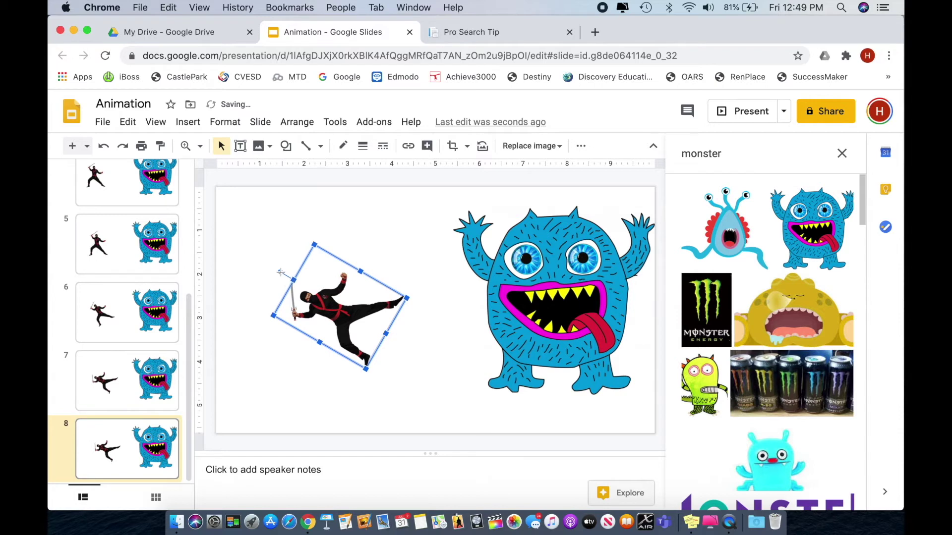
{"action": "left_click_drag", "start_coordinate": [281, 272], "coordinate": [278, 312]}
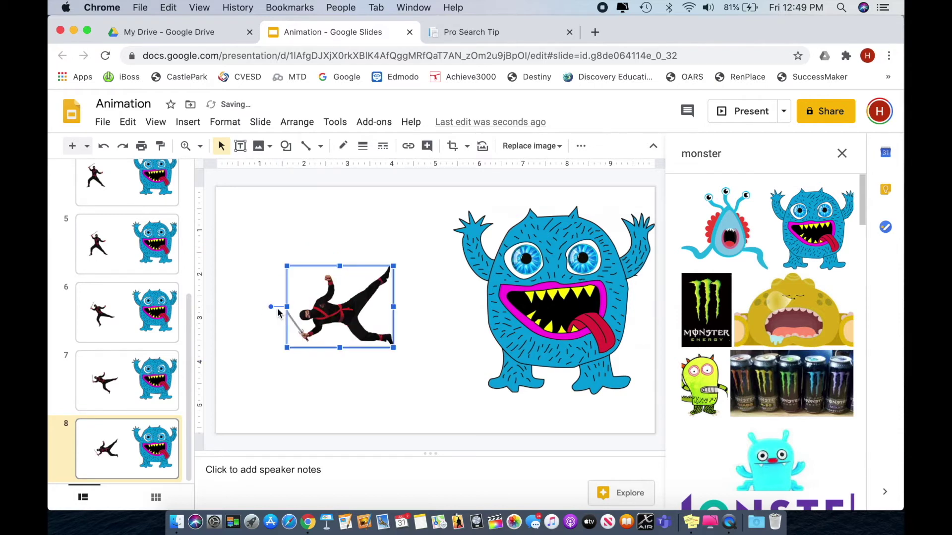
- Create slides 9 and 10, shifting the ninja right and rotating him up to about 25°
{"action": "left_click", "coordinate": [136, 440]}
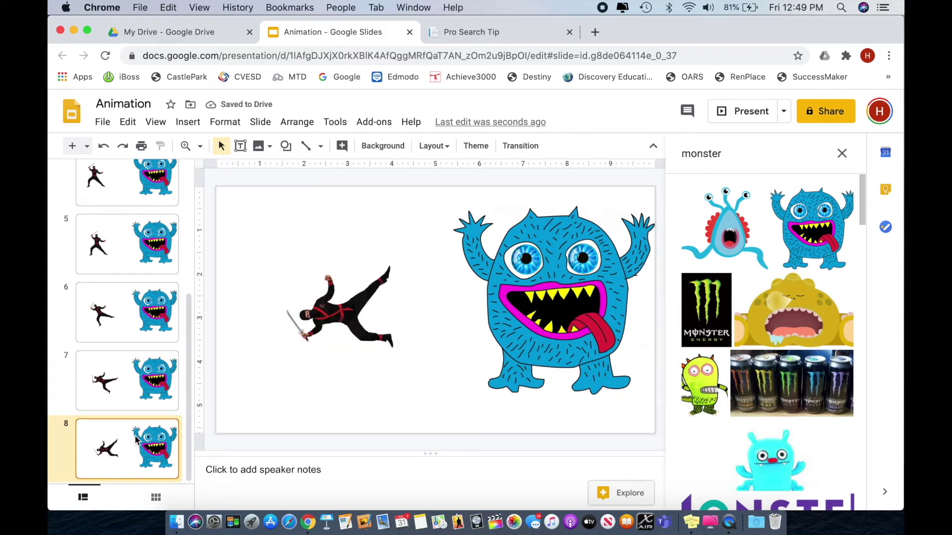
{"action": "key", "text": "super+d"}
{"action": "left_click", "coordinate": [335, 309]}
{"action": "left_click_drag", "start_coordinate": [336, 309], "coordinate": [343, 310]}
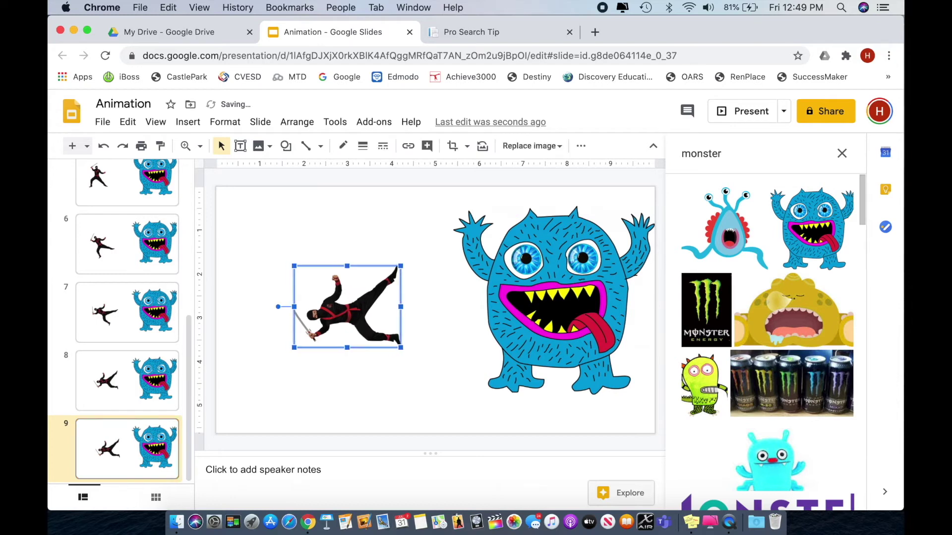
{"action": "left_click_drag", "start_coordinate": [278, 307], "coordinate": [287, 341]}
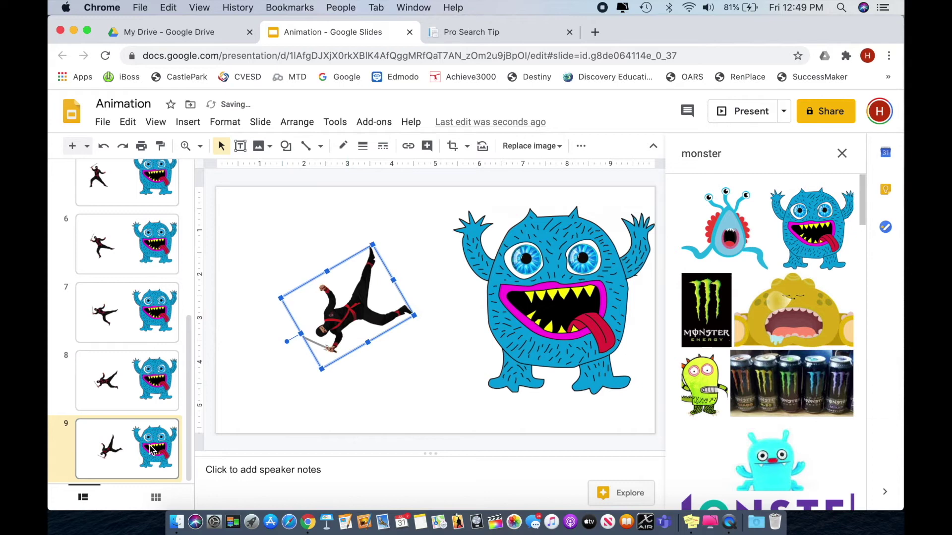
{"action": "left_click", "coordinate": [133, 451]}
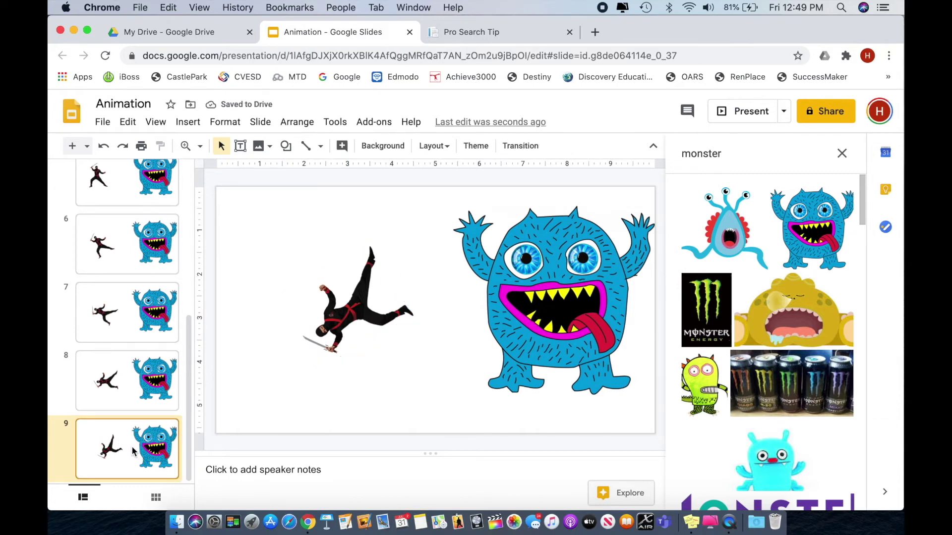
{"action": "key", "text": "super+d"}
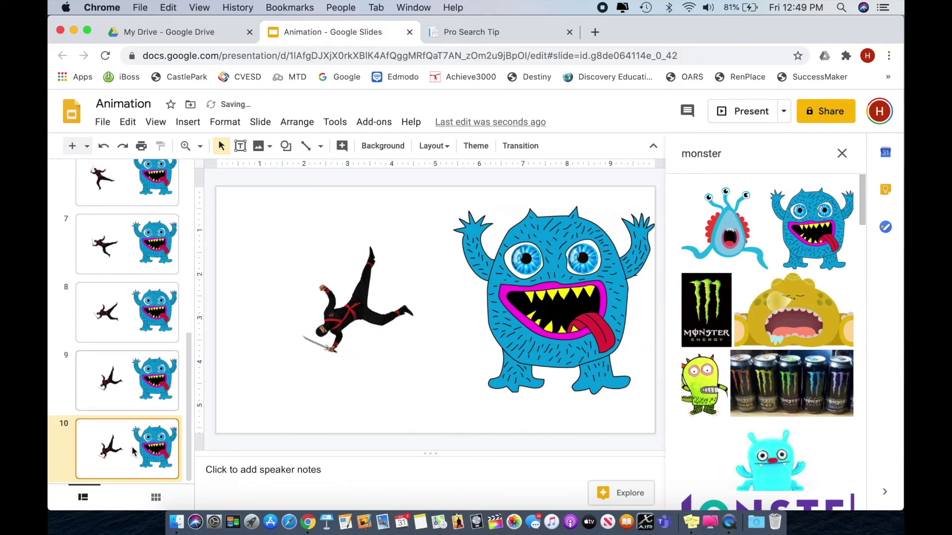
{"action": "left_click", "coordinate": [354, 317]}
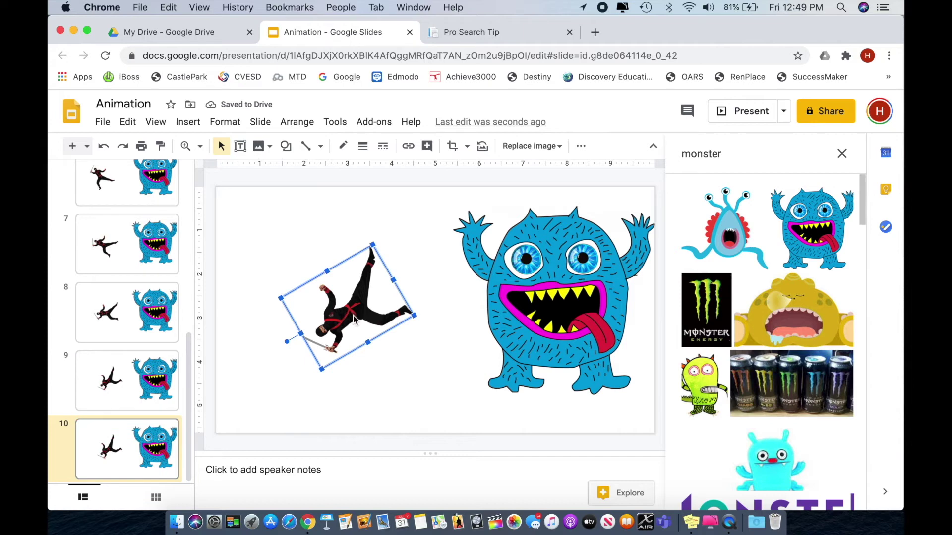
{"action": "key", "text": "Right"}
{"action": "key", "text": "Right"}
{"action": "key", "text": "Right"}
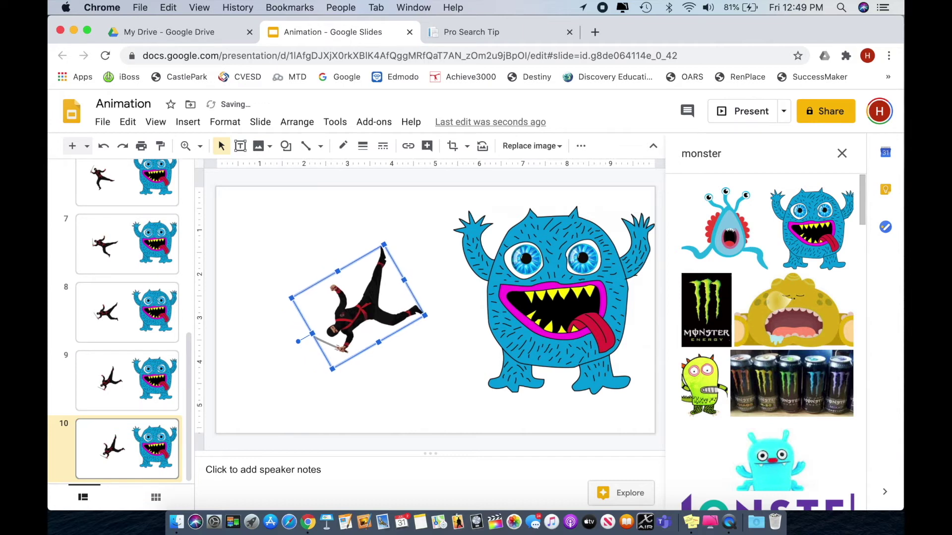
{"action": "left_click_drag", "start_coordinate": [297, 341], "coordinate": [331, 370]}
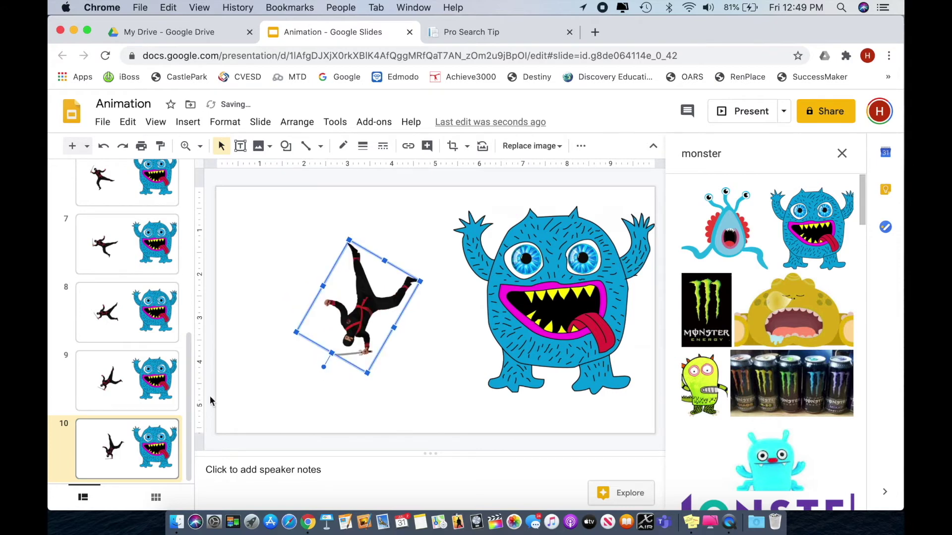
- Create slides 11 and 12, moving the ninja right and rotating him to 180° then about 150°
{"action": "left_click", "coordinate": [135, 443]}
{"action": "key", "text": "super+d"}
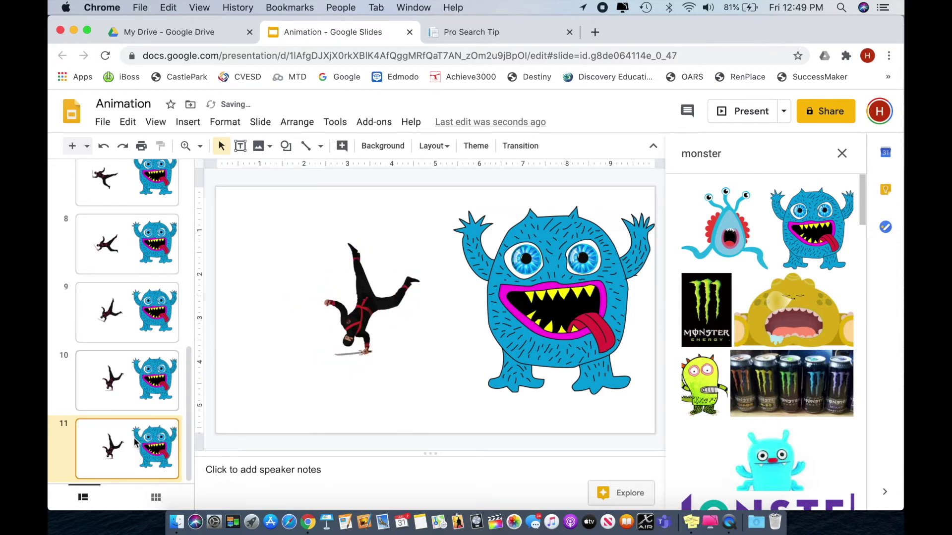
{"action": "left_click_drag", "start_coordinate": [344, 331], "coordinate": [355, 332]}
{"action": "left_click_drag", "start_coordinate": [334, 367], "coordinate": [368, 378]}
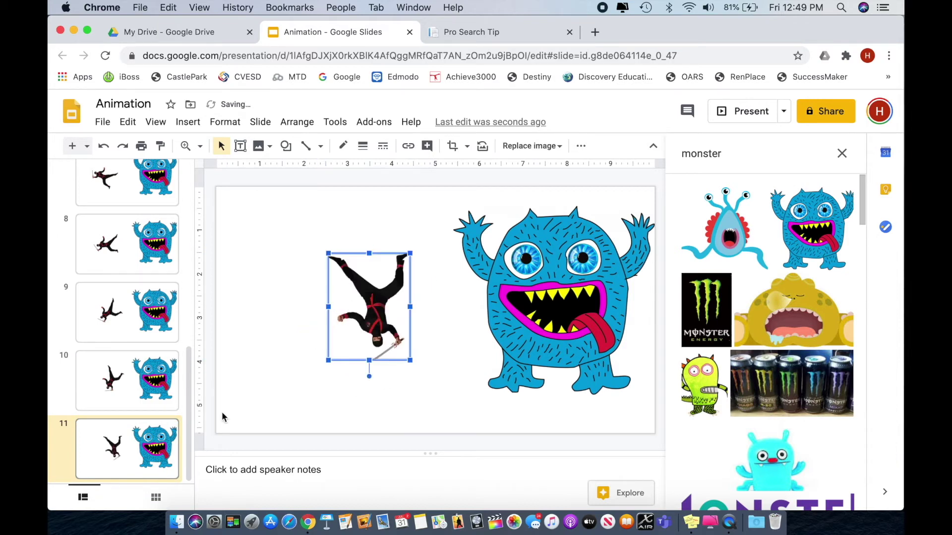
{"action": "left_click", "coordinate": [109, 460]}
{"action": "key", "text": "super+d"}
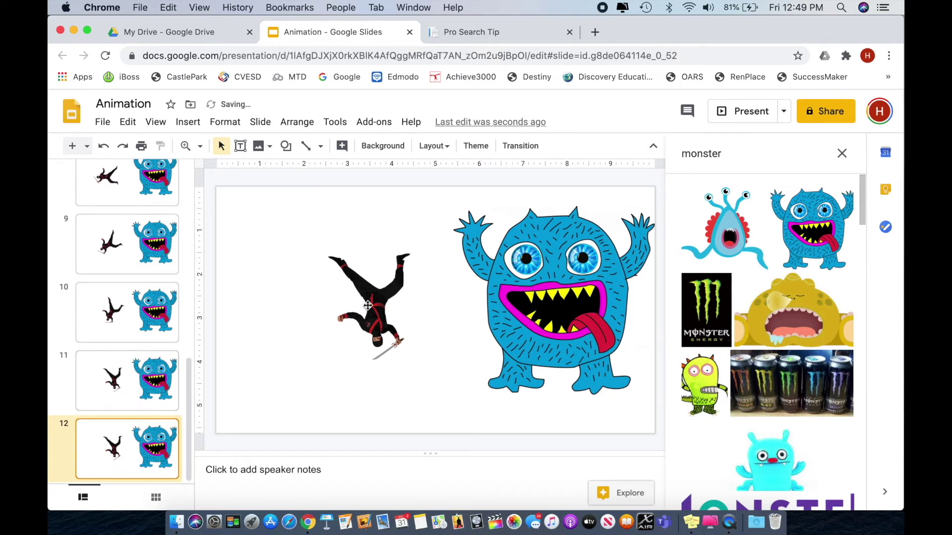
{"action": "left_click_drag", "start_coordinate": [368, 305], "coordinate": [379, 303]}
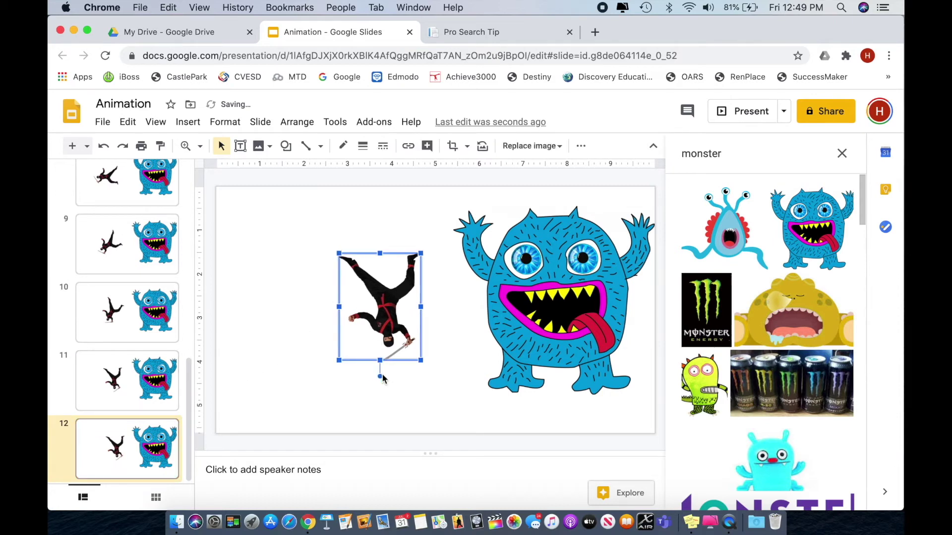
{"action": "left_click_drag", "start_coordinate": [380, 376], "coordinate": [422, 356]}
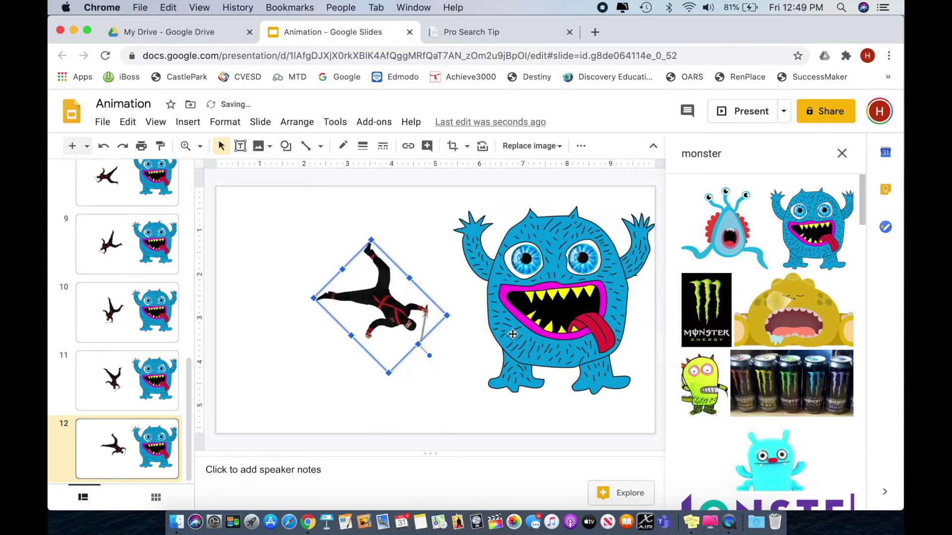
- Create slides 13 and 14, moving the ninja right and rotating him to about 105° and 60°
{"action": "left_click", "coordinate": [144, 460]}
{"action": "key", "text": "ctrl+d"}
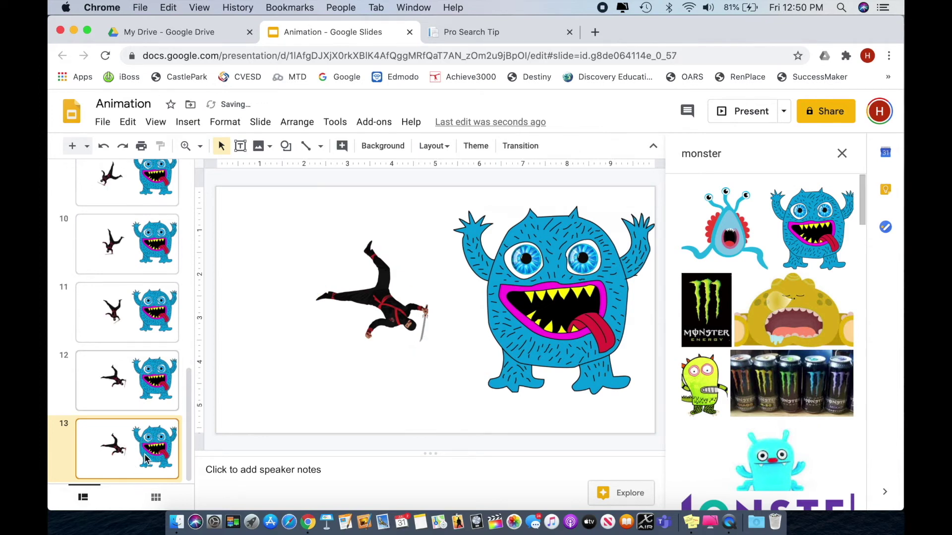
{"action": "left_click", "coordinate": [389, 310]}
{"action": "left_click_drag", "start_coordinate": [389, 313], "coordinate": [400, 312]}
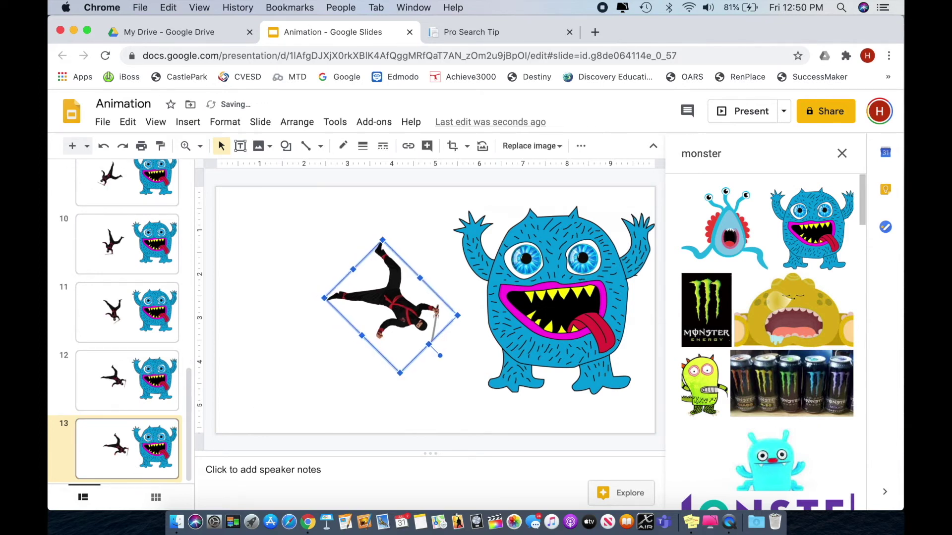
{"action": "left_click_drag", "start_coordinate": [441, 355], "coordinate": [466, 306]}
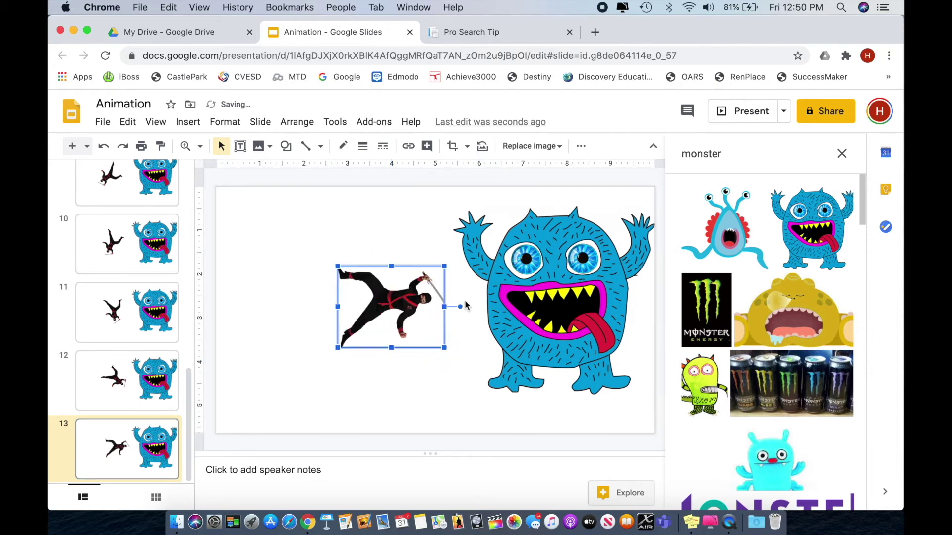
{"action": "left_click", "coordinate": [117, 460]}
{"action": "key", "text": "super+d"}
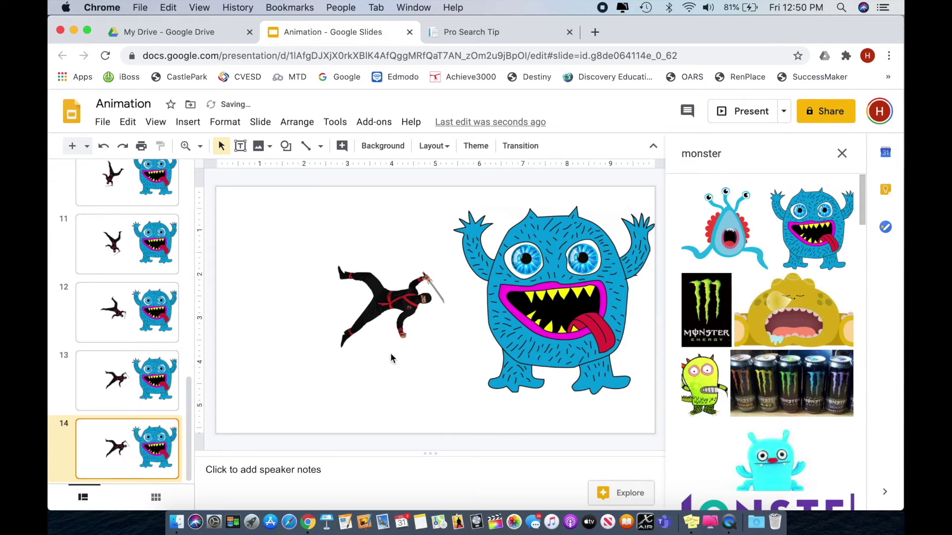
{"action": "left_click", "coordinate": [375, 314]}
{"action": "left_click_drag", "start_coordinate": [375, 314], "coordinate": [396, 314]}
{"action": "left_click_drag", "start_coordinate": [471, 308], "coordinate": [454, 266]}
- Create slide 15 with the ninja shifted right and turned nearly upright beside the monster
{"action": "left_click", "coordinate": [133, 457]}
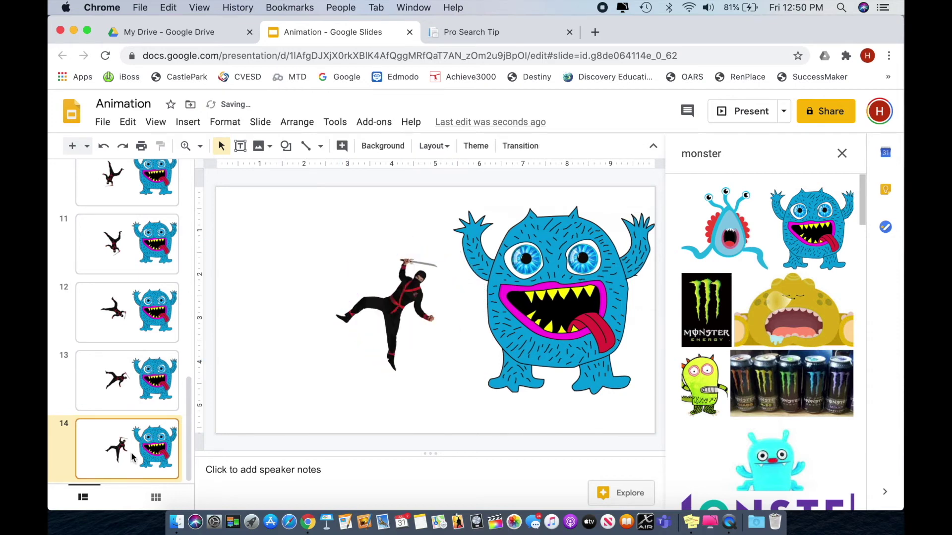
{"action": "key", "text": "super+d"}
{"action": "left_click", "coordinate": [406, 293]}
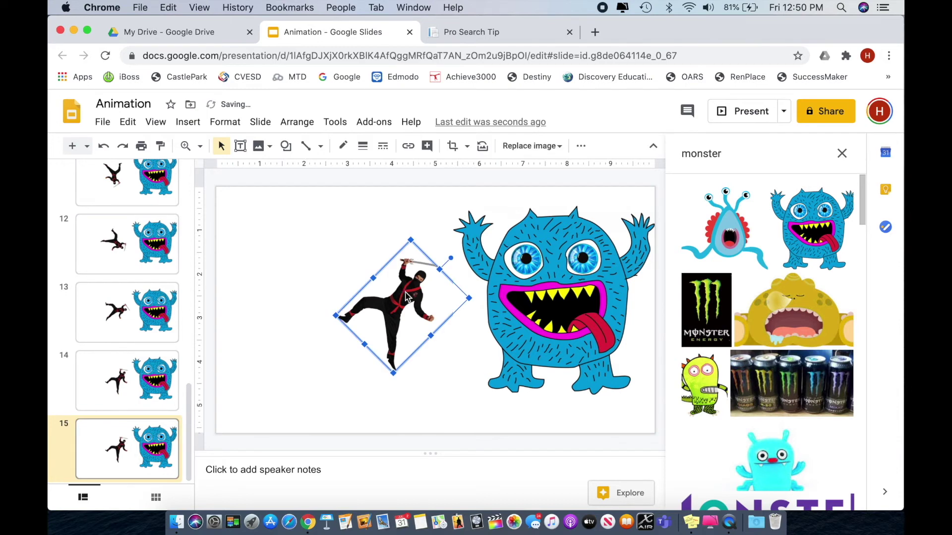
{"action": "left_click_drag", "start_coordinate": [406, 296], "coordinate": [416, 296]}
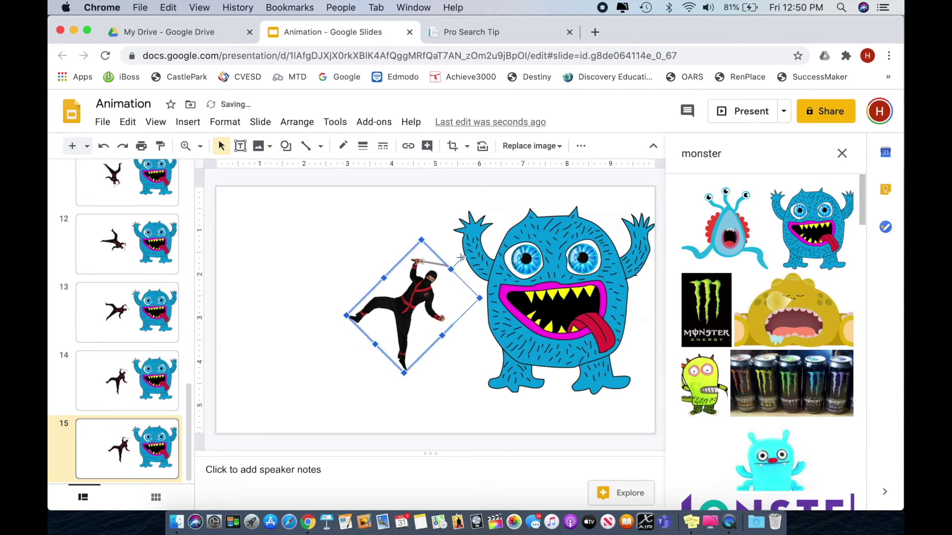
{"action": "left_click_drag", "start_coordinate": [460, 258], "coordinate": [418, 248]}
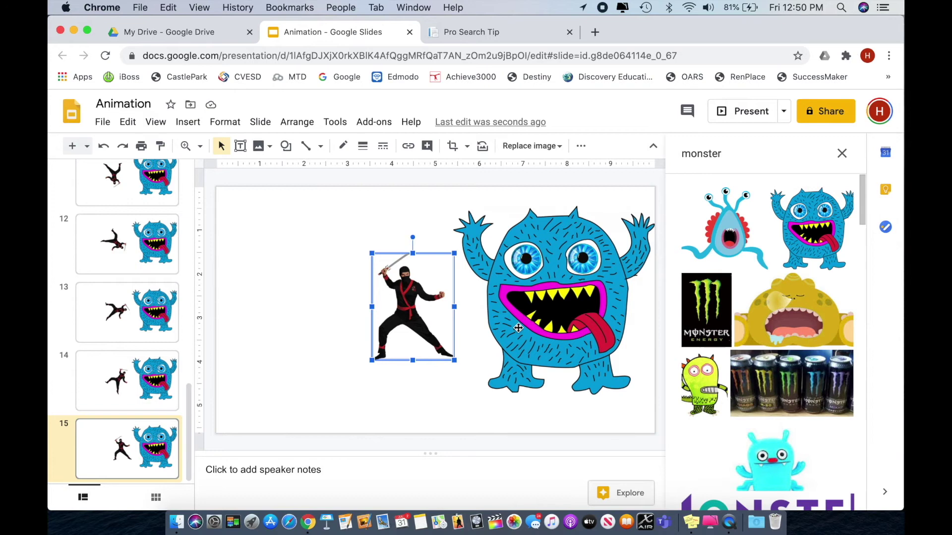
- Bring the ninja in front of the monster on slide 15
{"action": "right_click", "coordinate": [411, 313]}
{"action": "mouse_move", "coordinate": [440, 294]}
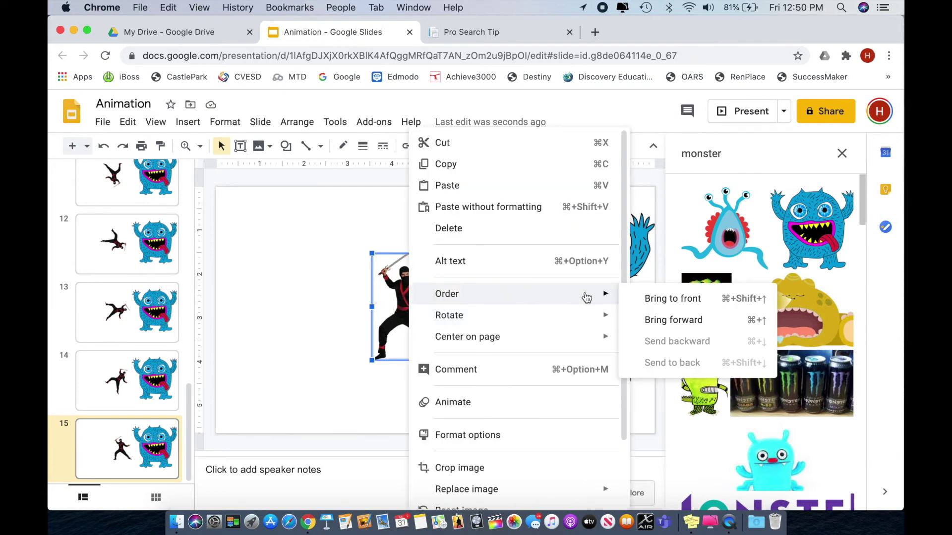
{"action": "left_click", "coordinate": [670, 300]}
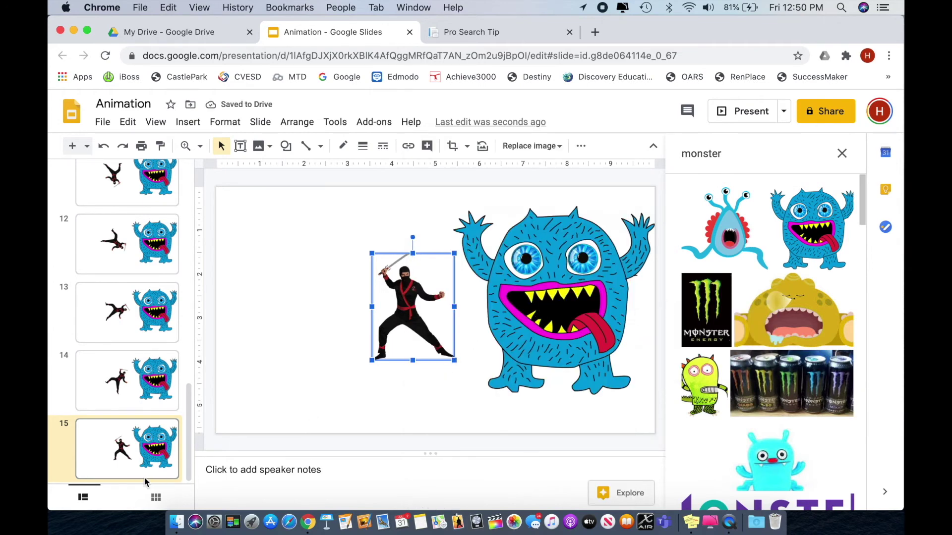
- Duplicate slide 15 as slide 16, moving the ninja right and tilting it into the kick
{"action": "left_click", "coordinate": [152, 456]}
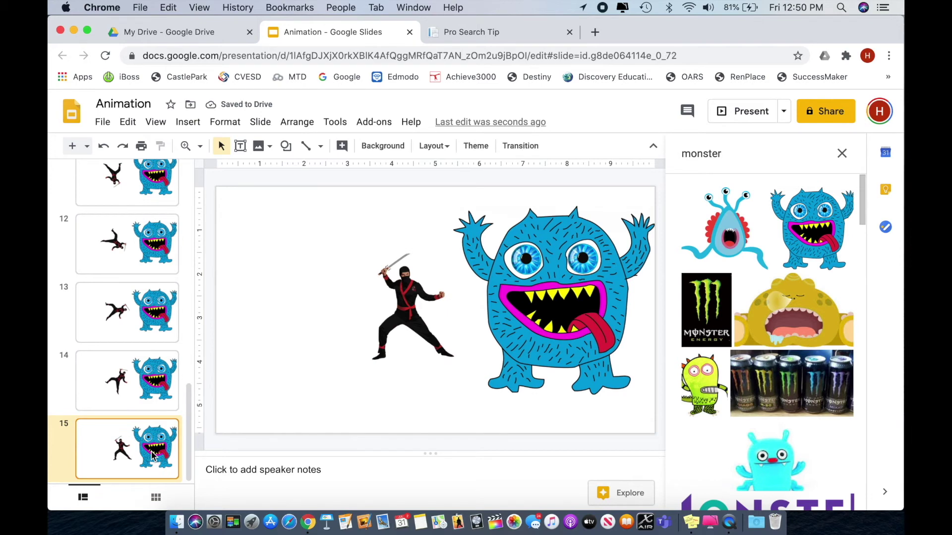
{"action": "key", "text": "ctrl+d"}
{"action": "left_click", "coordinate": [397, 312]}
{"action": "left_click_drag", "start_coordinate": [396, 312], "coordinate": [401, 313]}
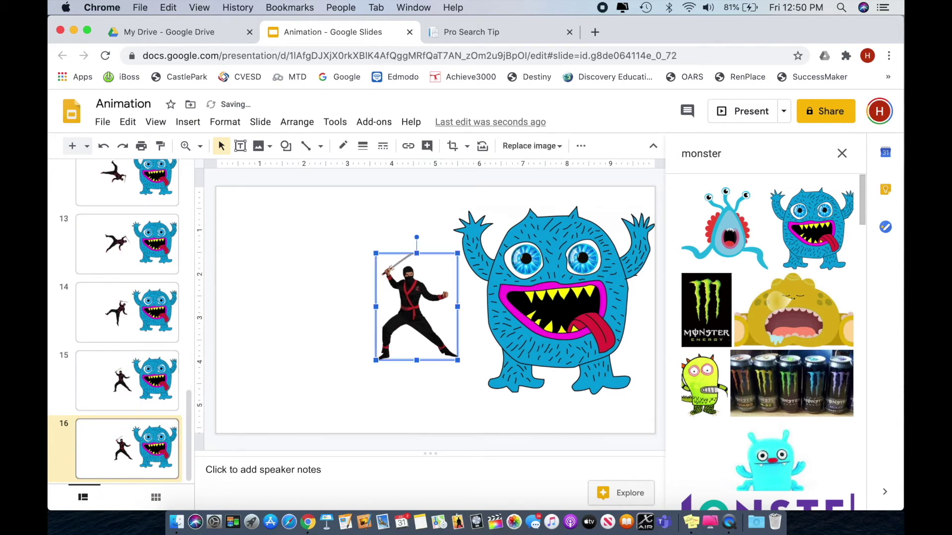
{"action": "key", "text": "Right"}
{"action": "key", "text": "Right"}
{"action": "left_click_drag", "start_coordinate": [424, 237], "coordinate": [395, 249]}
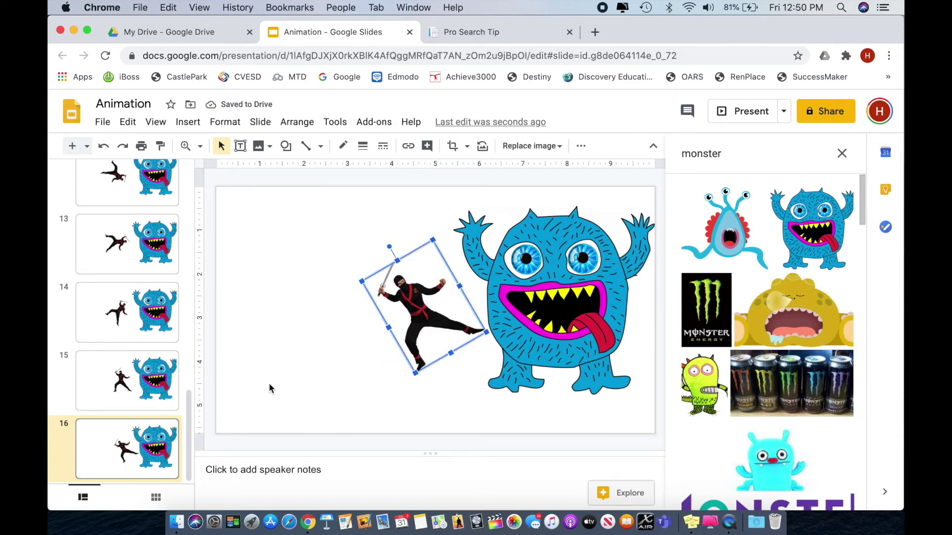
- Duplicate it as slide 17, moving the ninja closer and rotating its foot into the monster's mouth
{"action": "left_click", "coordinate": [168, 438]}
{"action": "key", "text": "ctrl+d"}
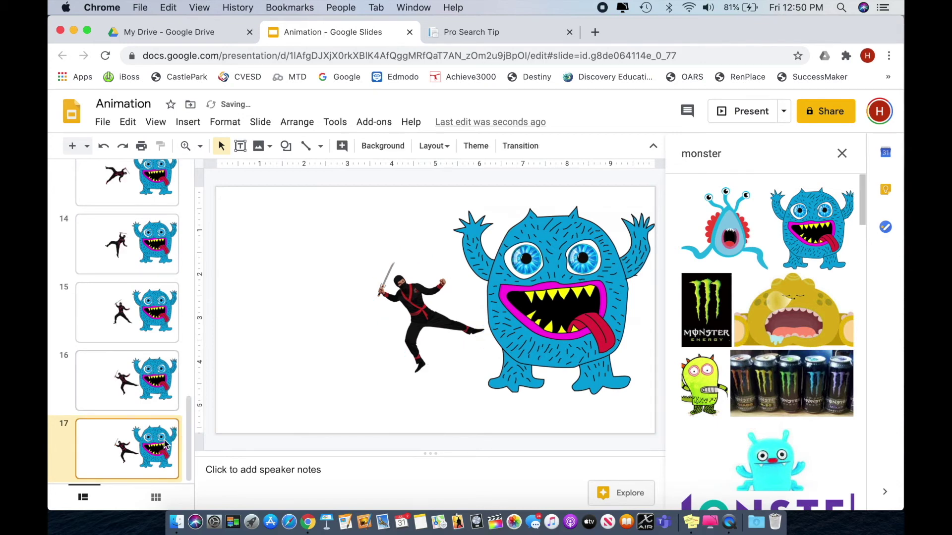
{"action": "left_click", "coordinate": [427, 306]}
{"action": "left_click_drag", "start_coordinate": [427, 309], "coordinate": [438, 309]}
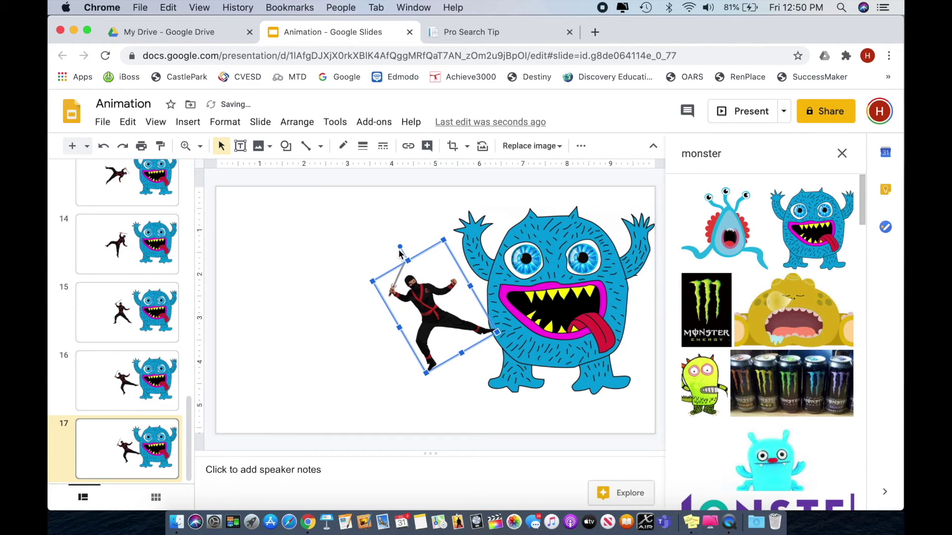
{"action": "left_click_drag", "start_coordinate": [399, 246], "coordinate": [375, 272]}
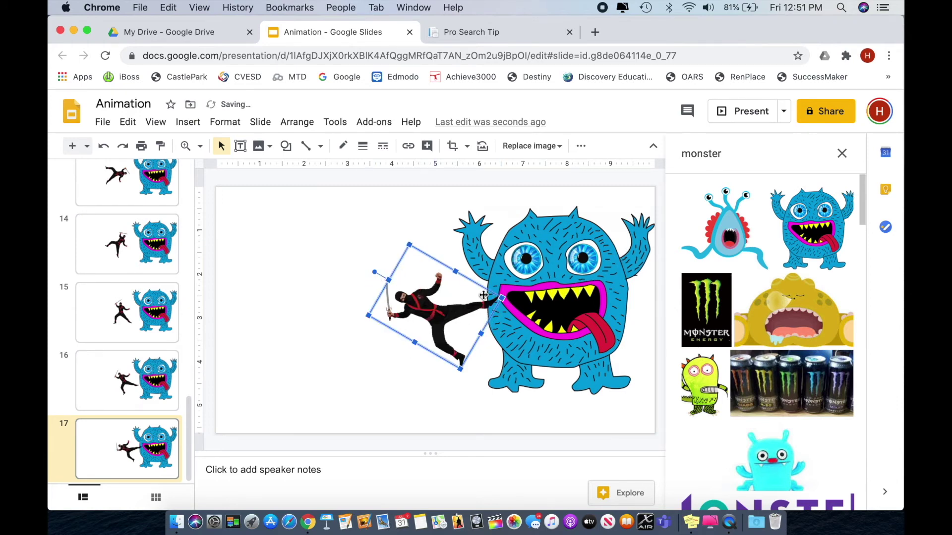
- On slide 17, move the monster up and right past the slide edge
{"action": "left_click", "coordinate": [545, 295]}
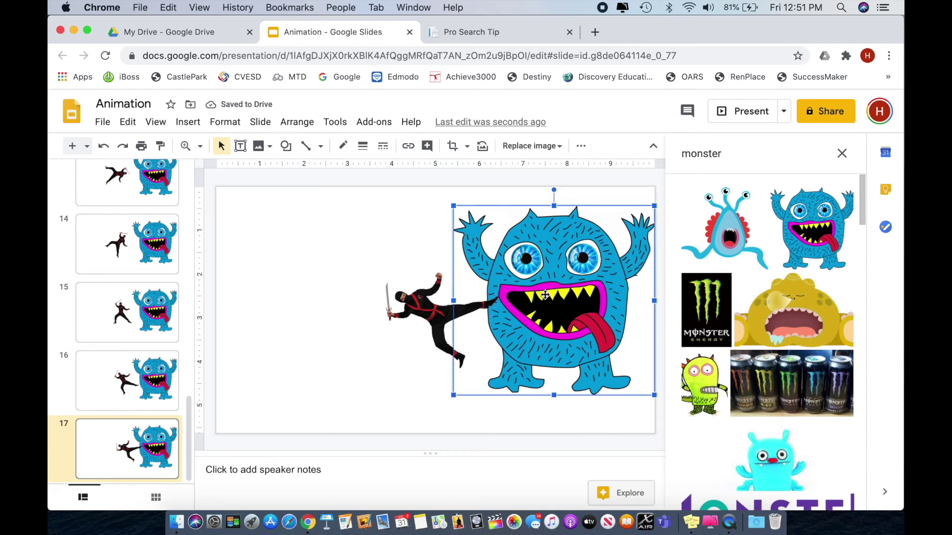
{"action": "left_click_drag", "start_coordinate": [545, 295], "coordinate": [567, 274]}
{"action": "left_click", "coordinate": [149, 440]}
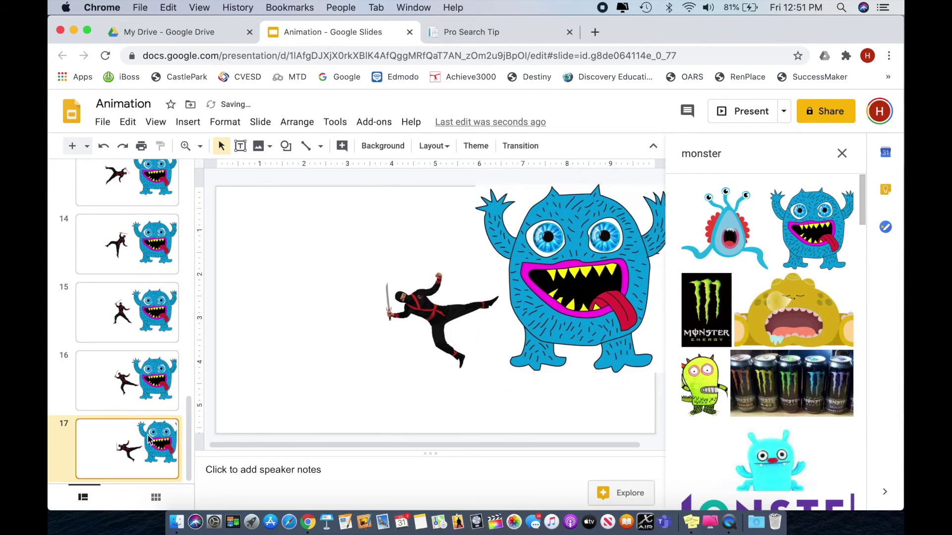
- Duplicate it as slide 18 and rotate the ninja into a level flying kick
{"action": "key", "text": "super+d"}
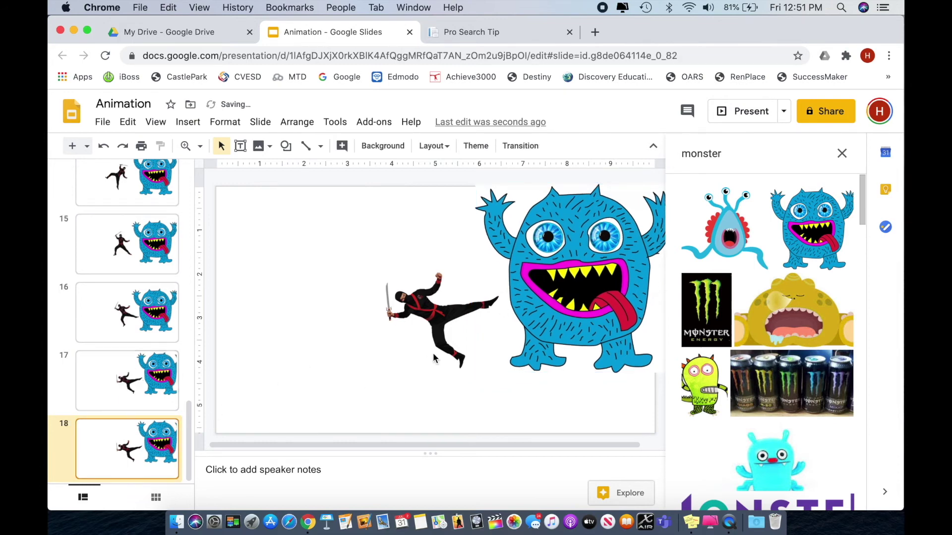
{"action": "left_click", "coordinate": [430, 315]}
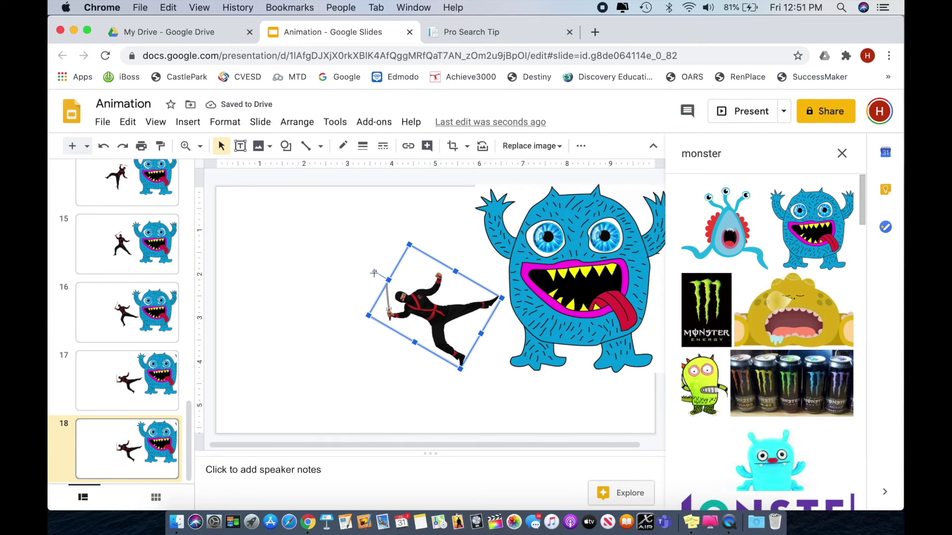
{"action": "left_click_drag", "start_coordinate": [374, 274], "coordinate": [369, 306]}
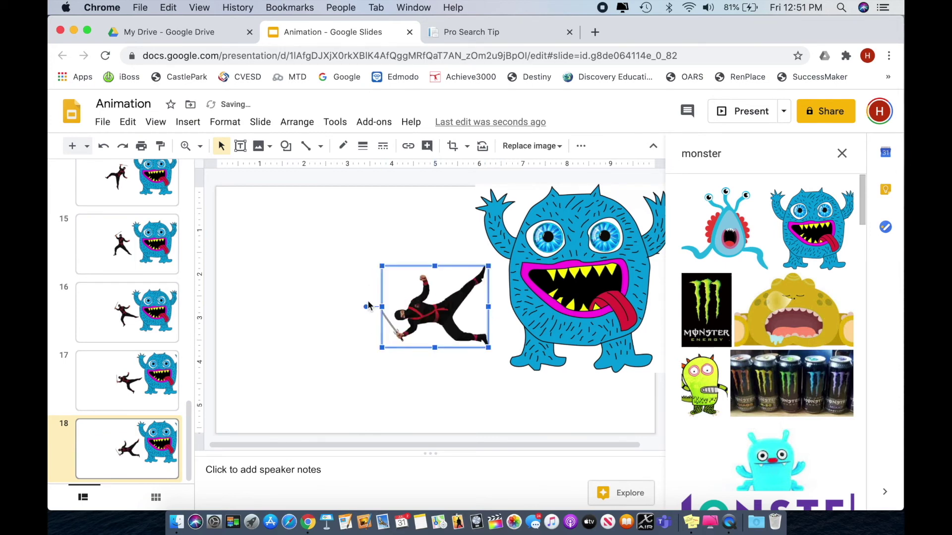
- Create slides 19–21, pushing the monster further up and right on each
{"action": "left_click", "coordinate": [119, 469]}
{"action": "key", "text": "super+d"}
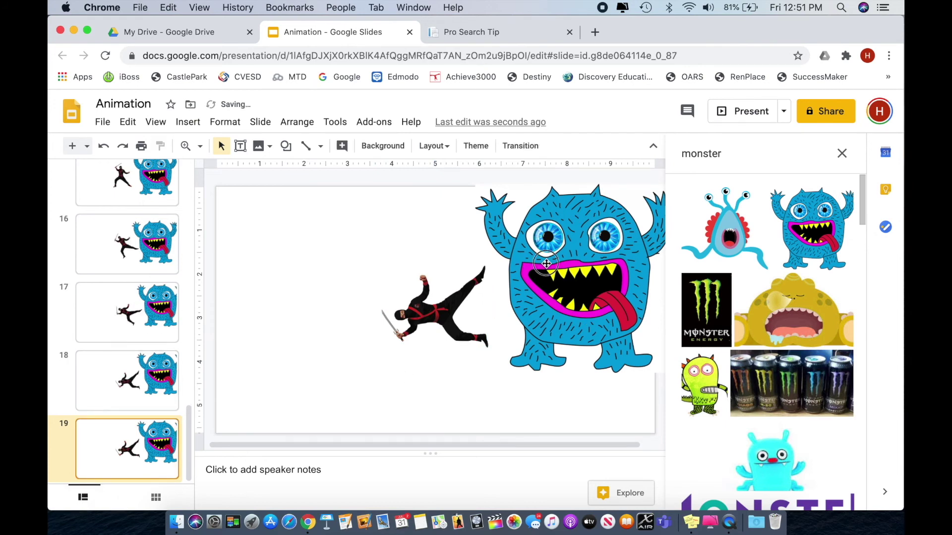
{"action": "left_click", "coordinate": [547, 264]}
{"action": "left_click_drag", "start_coordinate": [547, 264], "coordinate": [576, 235]}
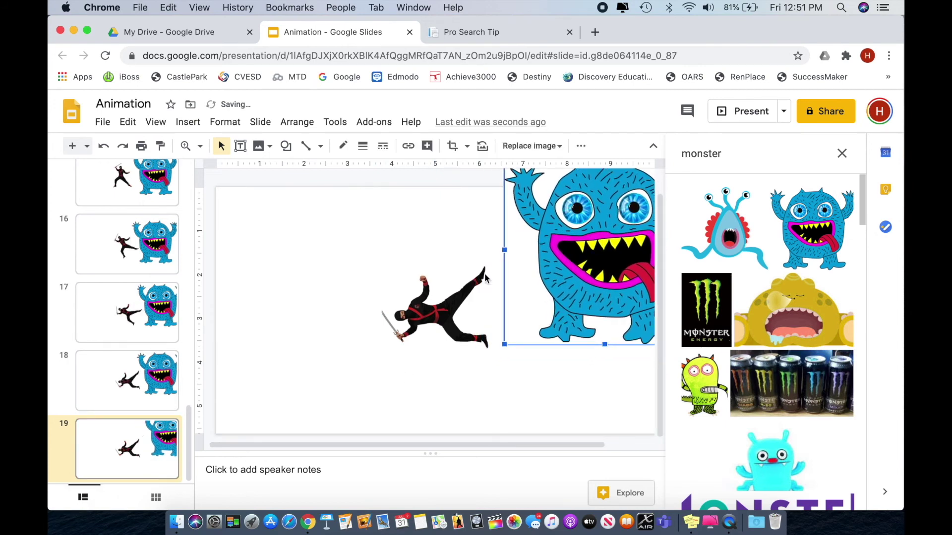
{"action": "left_click", "coordinate": [148, 449]}
{"action": "key", "text": "super+d"}
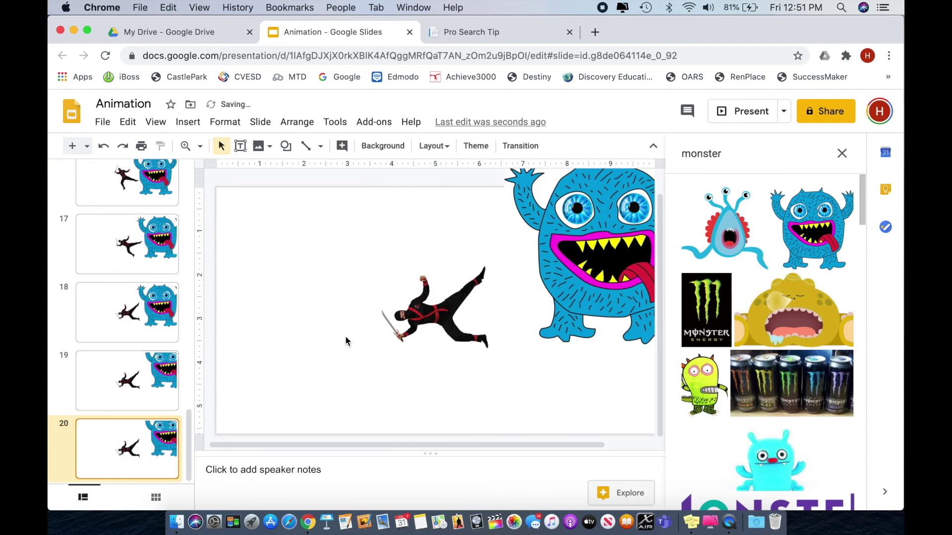
{"action": "left_click_drag", "start_coordinate": [592, 255], "coordinate": [615, 230]}
{"action": "left_click", "coordinate": [137, 463]}
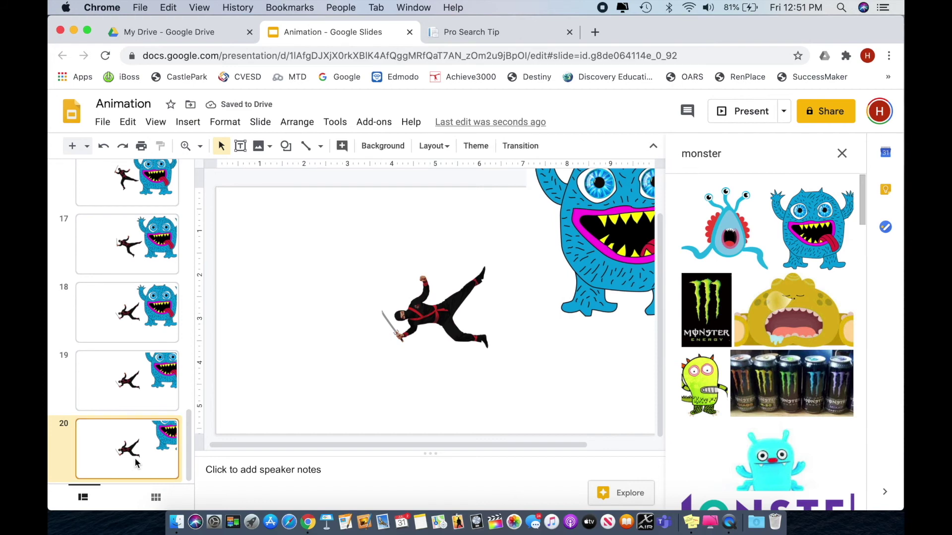
{"action": "key", "text": "super+d"}
{"action": "left_click_drag", "start_coordinate": [549, 264], "coordinate": [566, 245]}
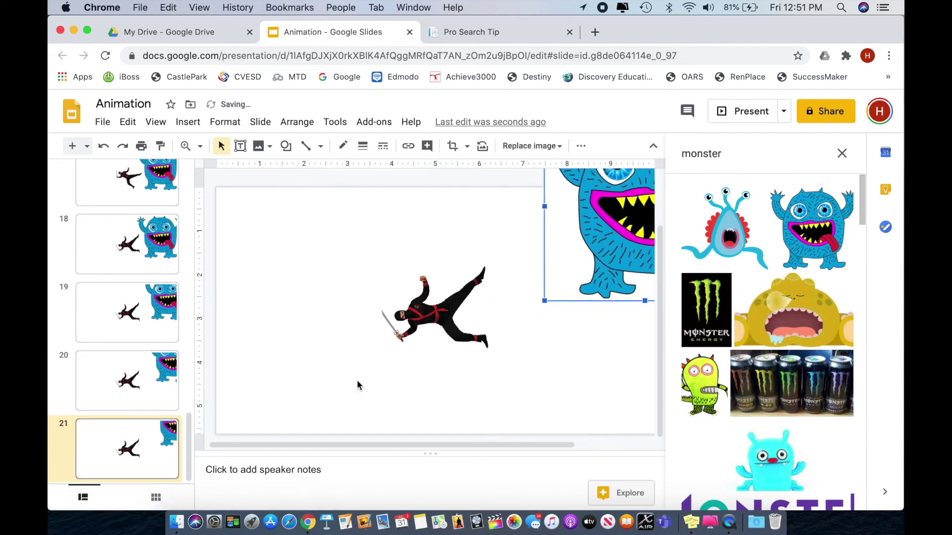
- Create slides 22 and 23, moving the monster almost entirely off the top-right corner
{"action": "left_click", "coordinate": [137, 463]}
{"action": "key", "text": "super+d"}
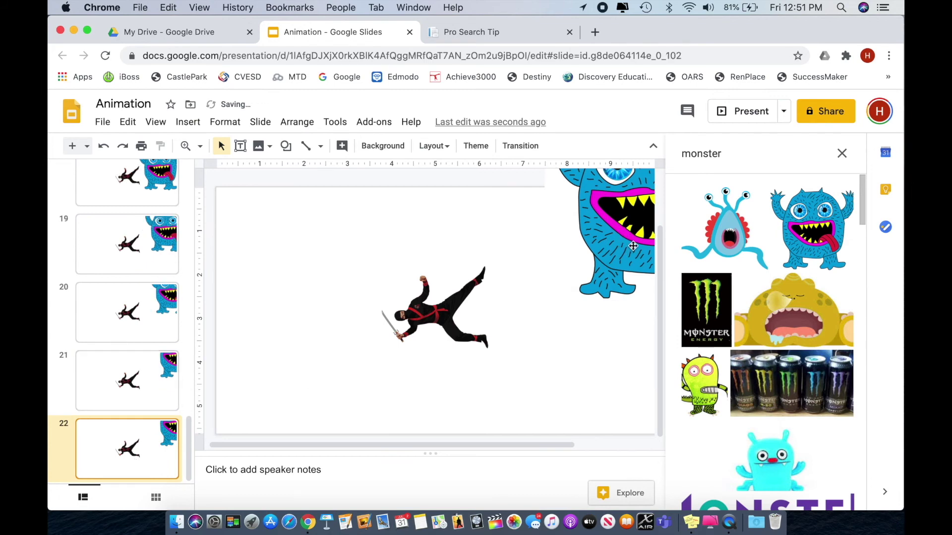
{"action": "left_click", "coordinate": [632, 245]}
{"action": "left_click_drag", "start_coordinate": [632, 246], "coordinate": [657, 223]}
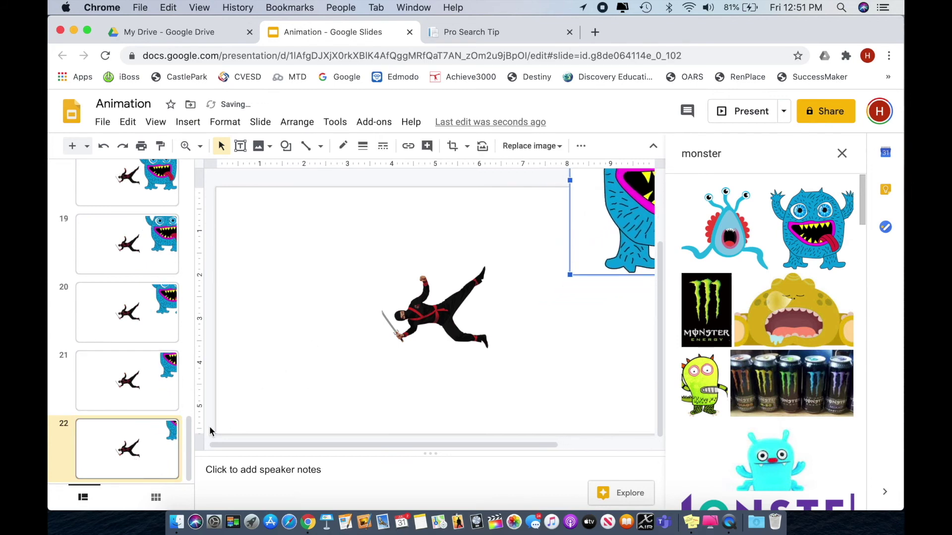
{"action": "left_click", "coordinate": [143, 449]}
{"action": "key", "text": "super+d"}
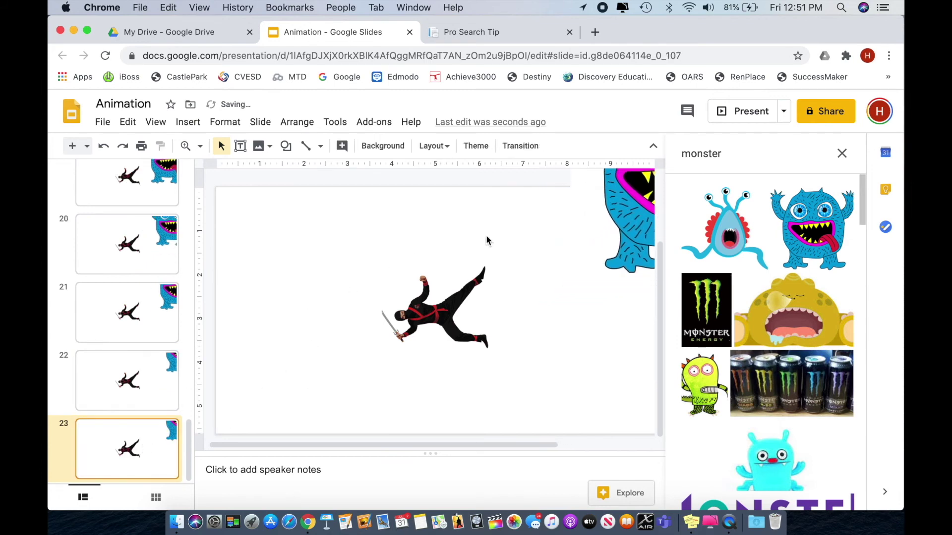
{"action": "left_click_drag", "start_coordinate": [614, 224], "coordinate": [648, 193]}
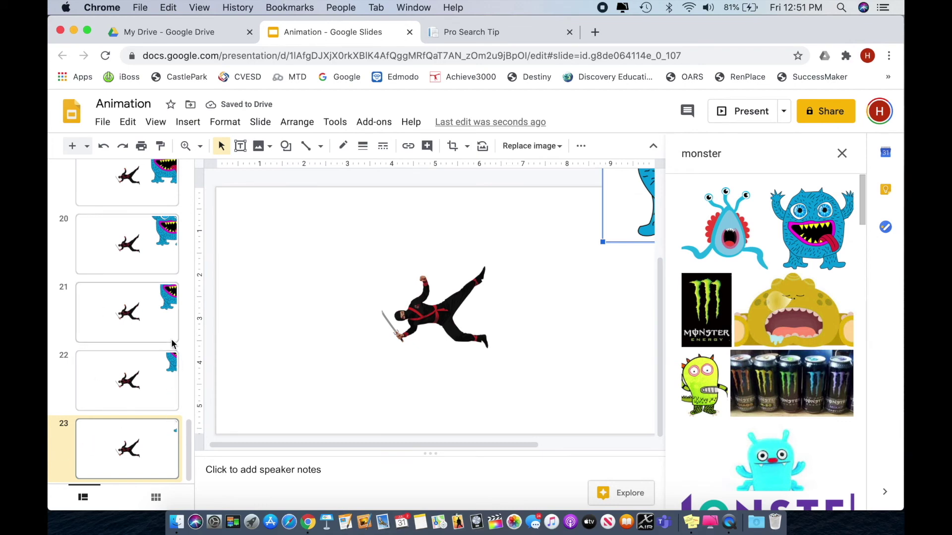
{"action": "scroll", "coordinate": [172, 343], "scroll_direction": "up", "scroll_amount": 20}
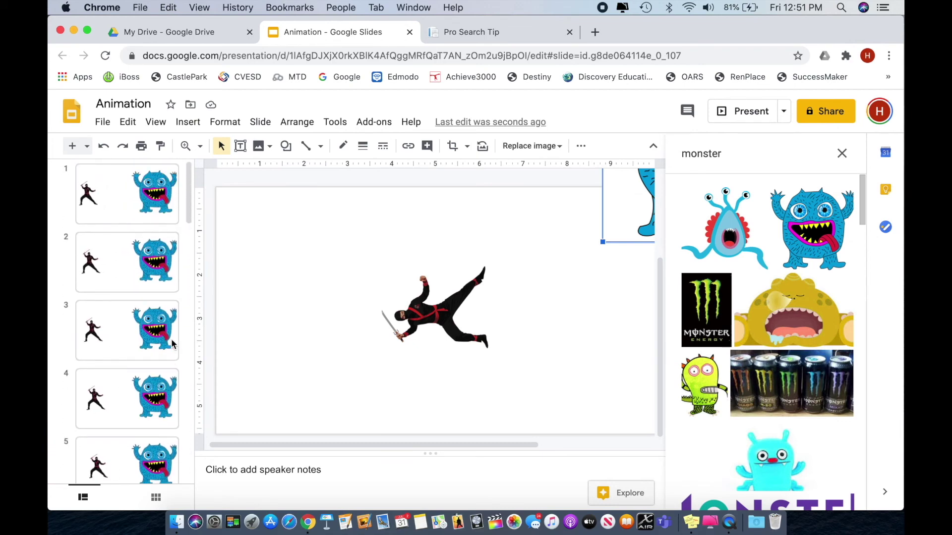
- Return to slide 1 and start the deck full screen in Present mode
{"action": "left_click", "coordinate": [130, 200]}
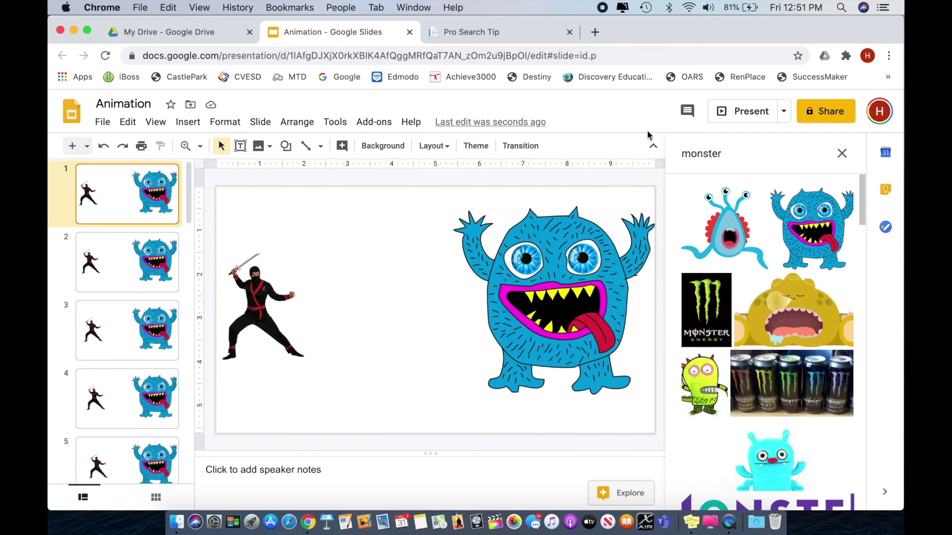
{"action": "left_click", "coordinate": [752, 113]}
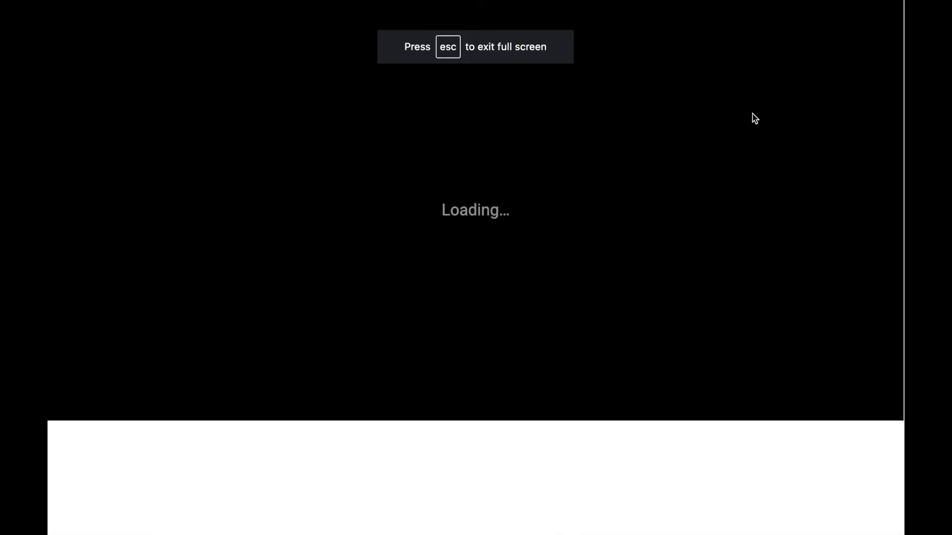